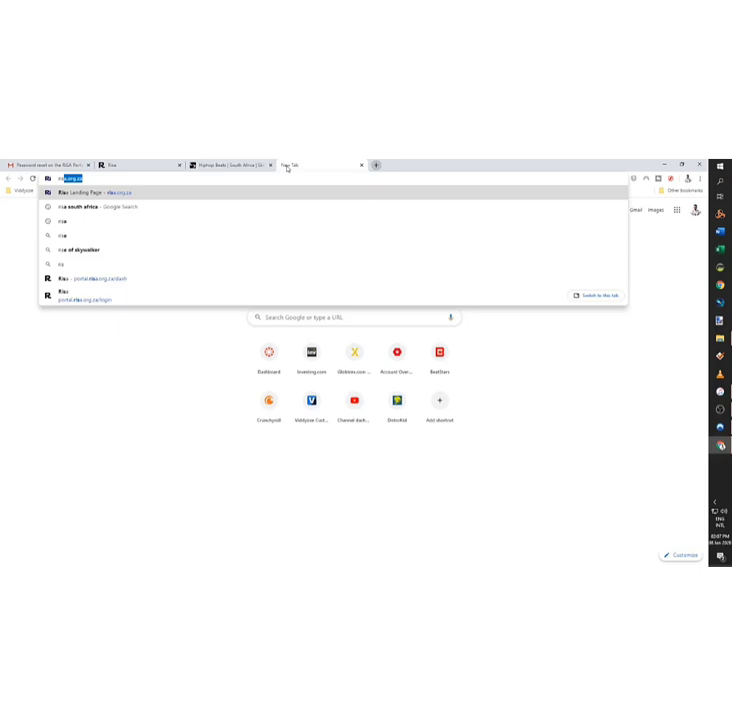
Step: Load risa.org.za and open the portal's new-account Register form
{"action": "key", "text": "Return"}
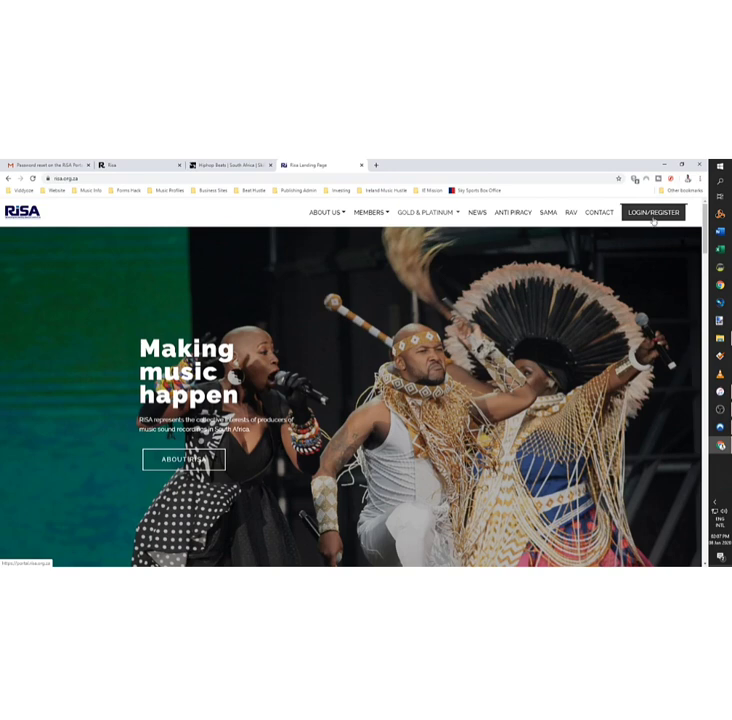
{"action": "left_click", "coordinate": [653, 220]}
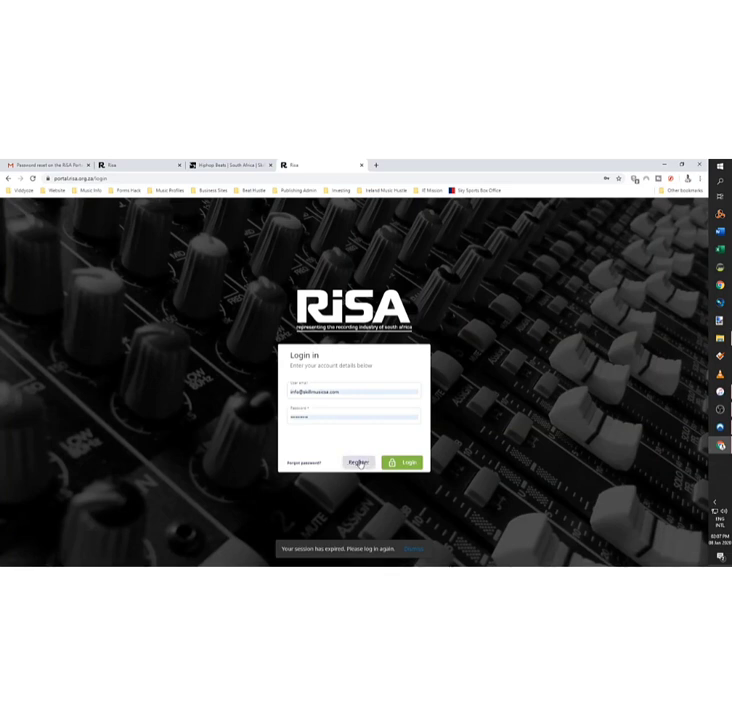
{"action": "left_click", "coordinate": [359, 462]}
Step: Fill the User email field using the browser's saved email suggestion
{"action": "left_click", "coordinate": [356, 364]}
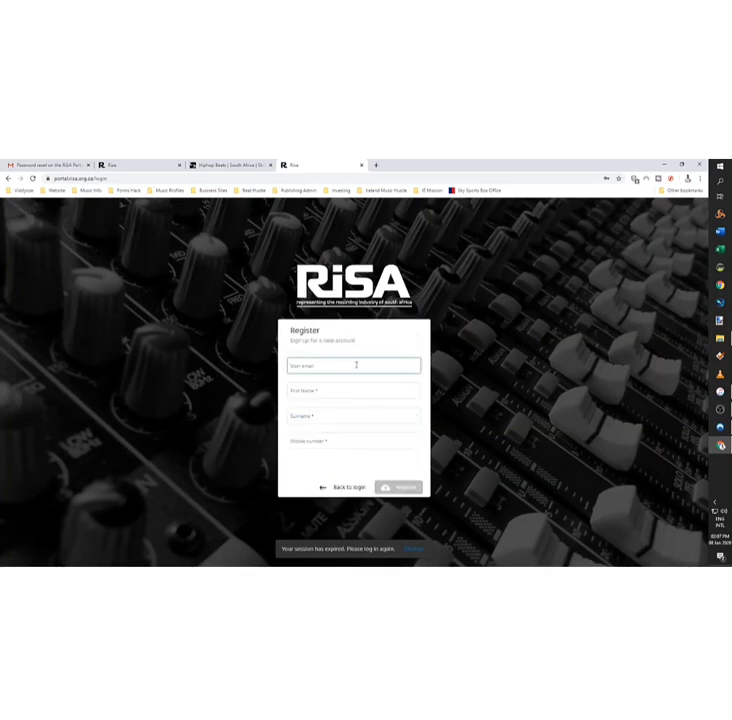
{"action": "left_click", "coordinate": [487, 363]}
{"action": "left_click", "coordinate": [349, 398]}
{"action": "left_click", "coordinate": [346, 440]}
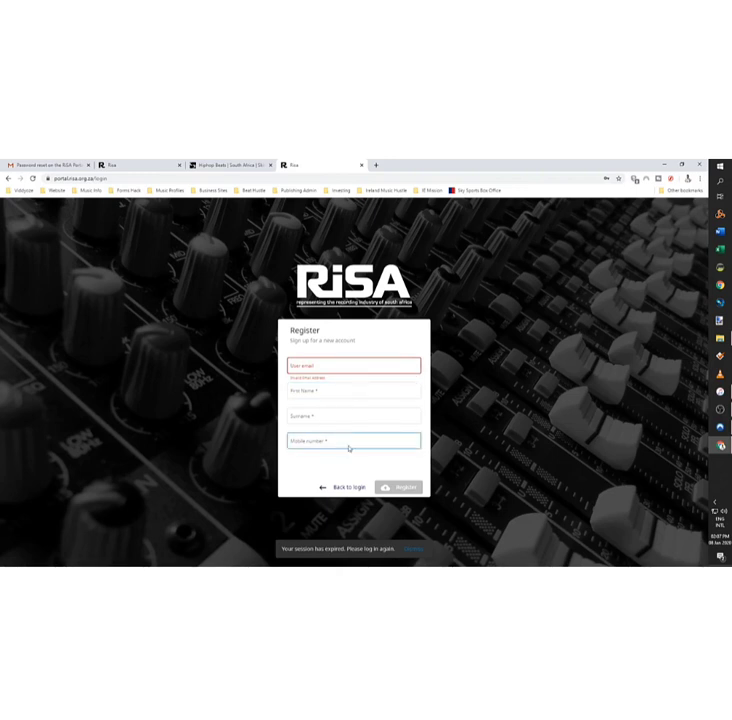
{"action": "left_click", "coordinate": [316, 366]}
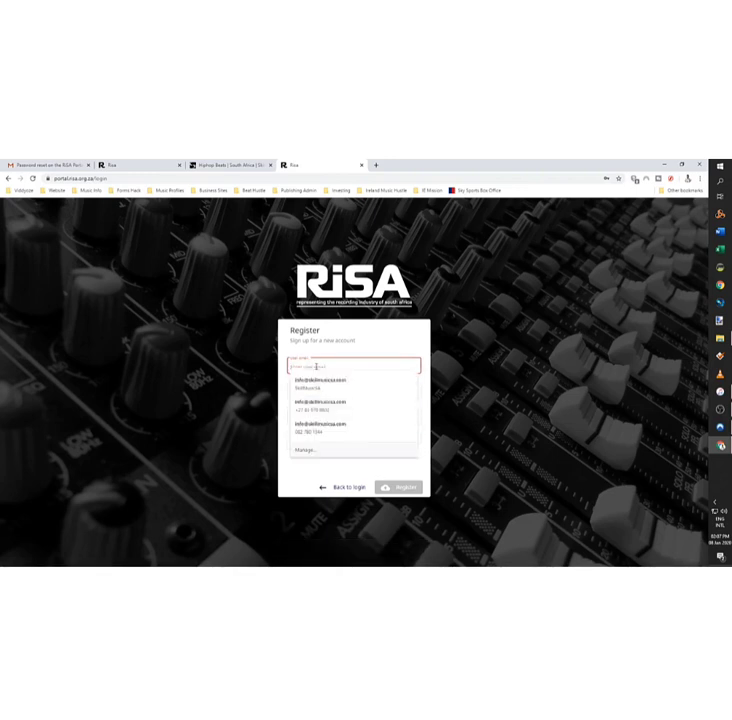
{"action": "type", "text": "sonok"}
{"action": "key", "text": "Down"}
{"action": "key", "text": "Return"}
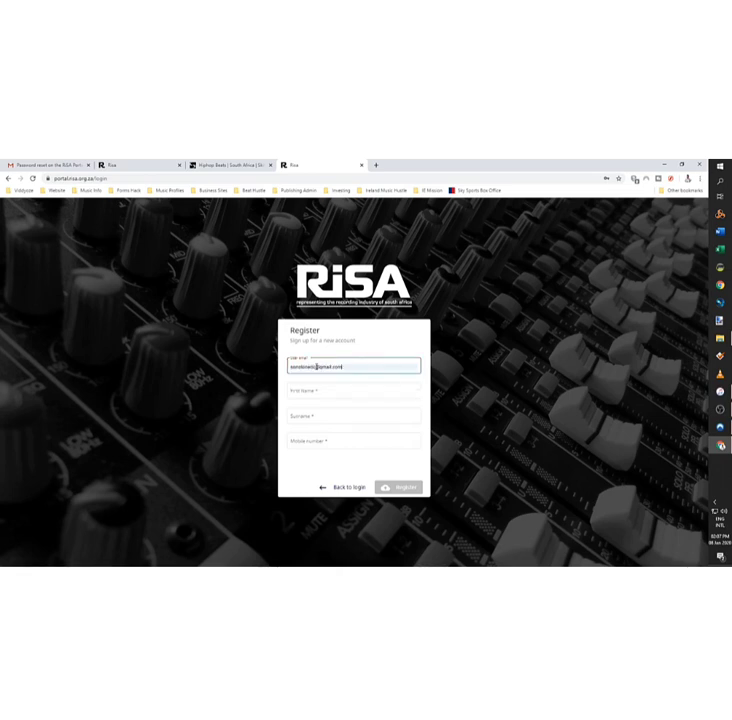
Step: Enter the account holder's first name, surname and mobile number
{"action": "key", "text": "Tab"}
{"action": "key", "text": "Tab"}
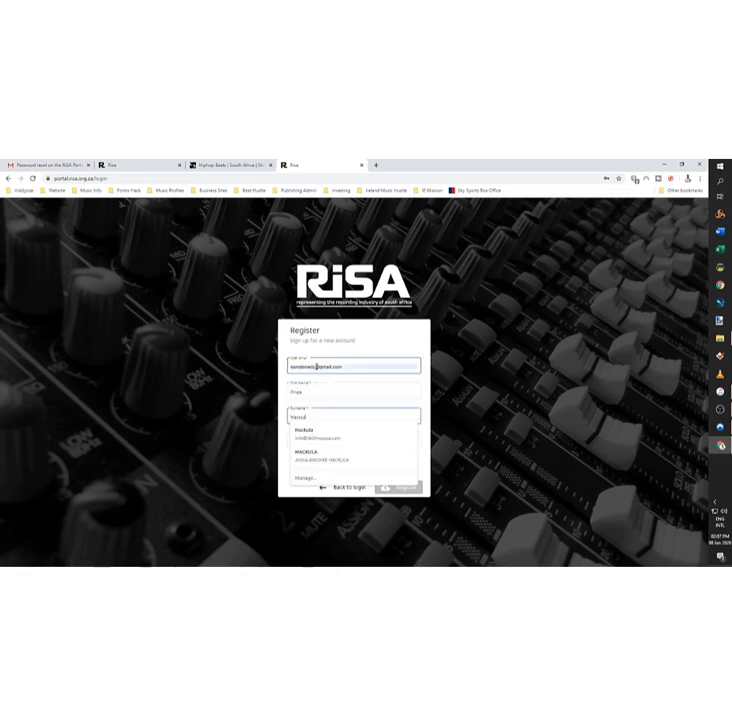
{"action": "key", "text": "Tab"}
{"action": "key", "text": "Down"}
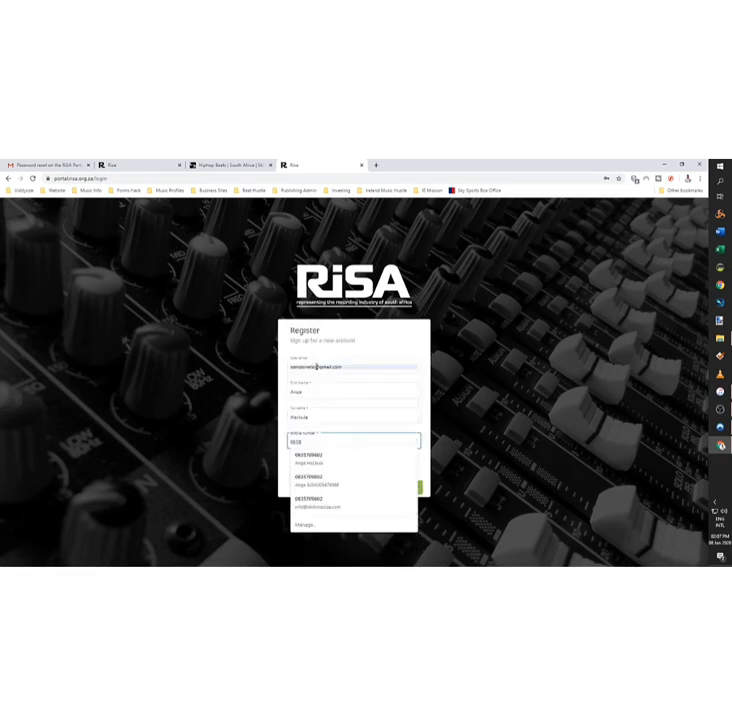
{"action": "key", "text": "Tab"}
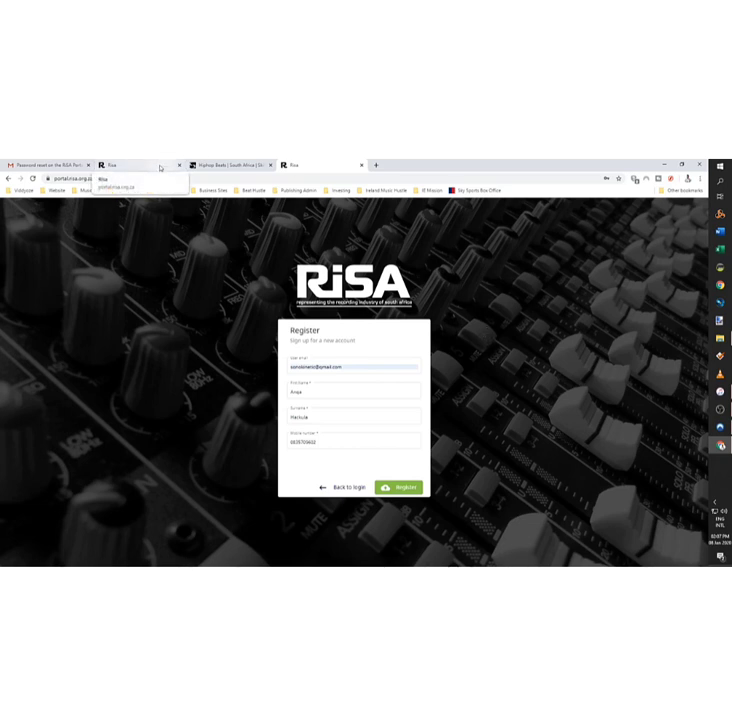
{"action": "left_click", "coordinate": [160, 168]}
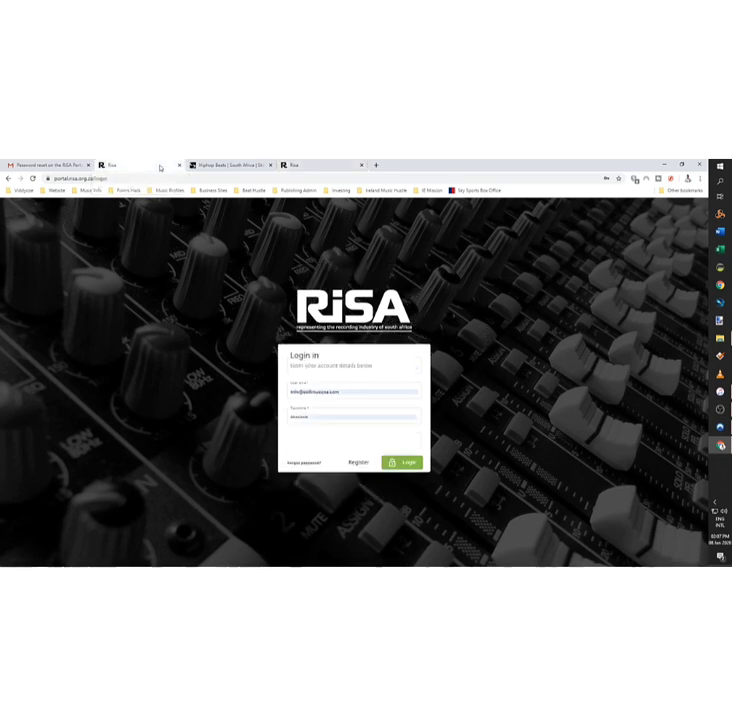
{"action": "left_click", "coordinate": [60, 165]}
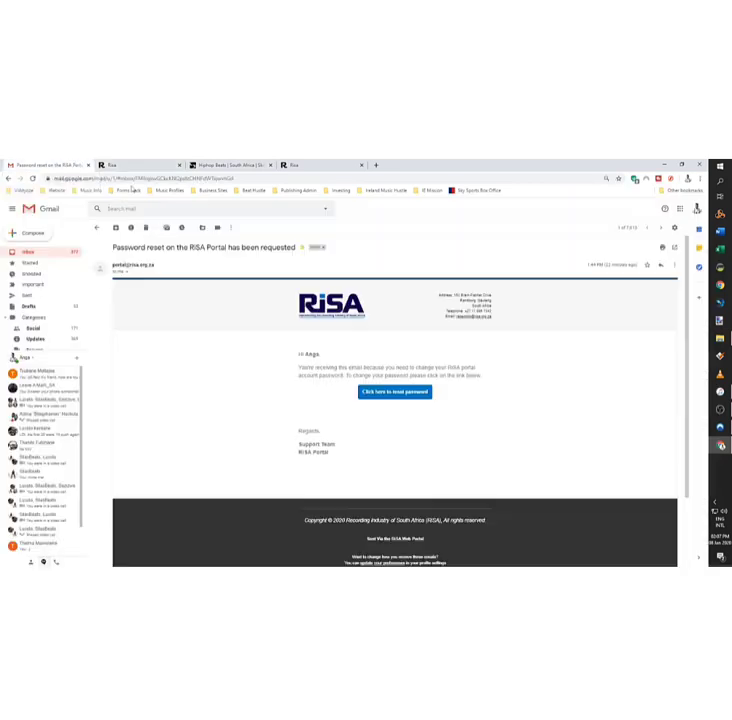
{"action": "left_click", "coordinate": [407, 399]}
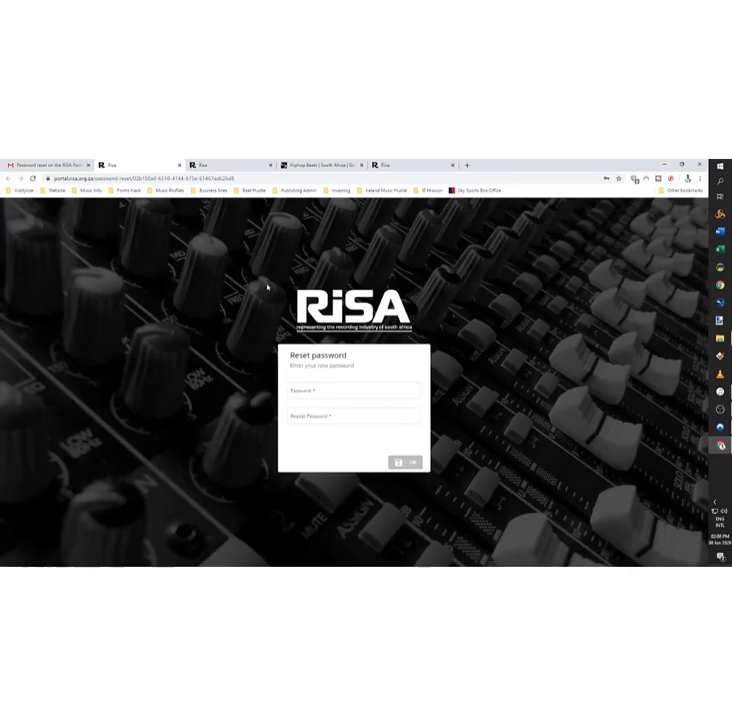
{"action": "left_click", "coordinate": [356, 412]}
{"action": "left_click", "coordinate": [356, 389]}
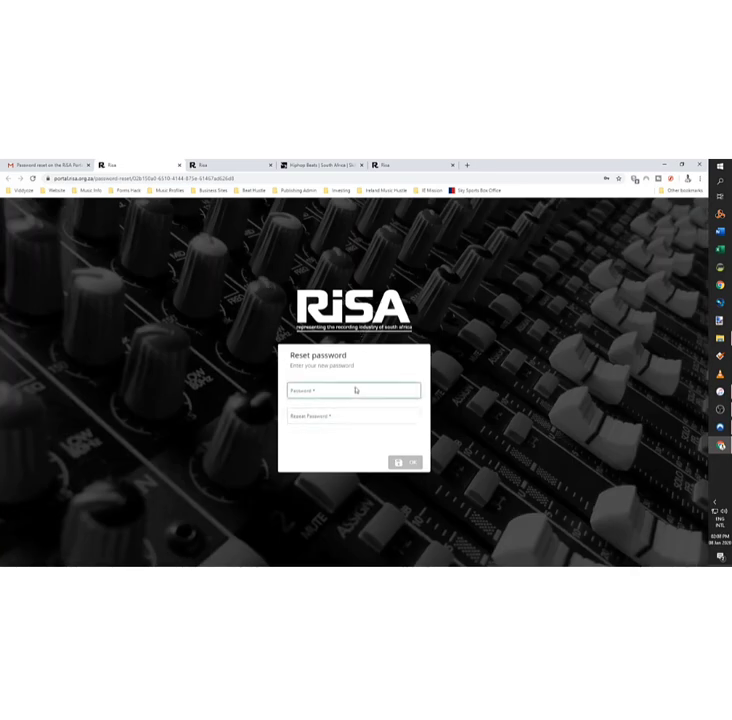
{"action": "left_click", "coordinate": [348, 415]}
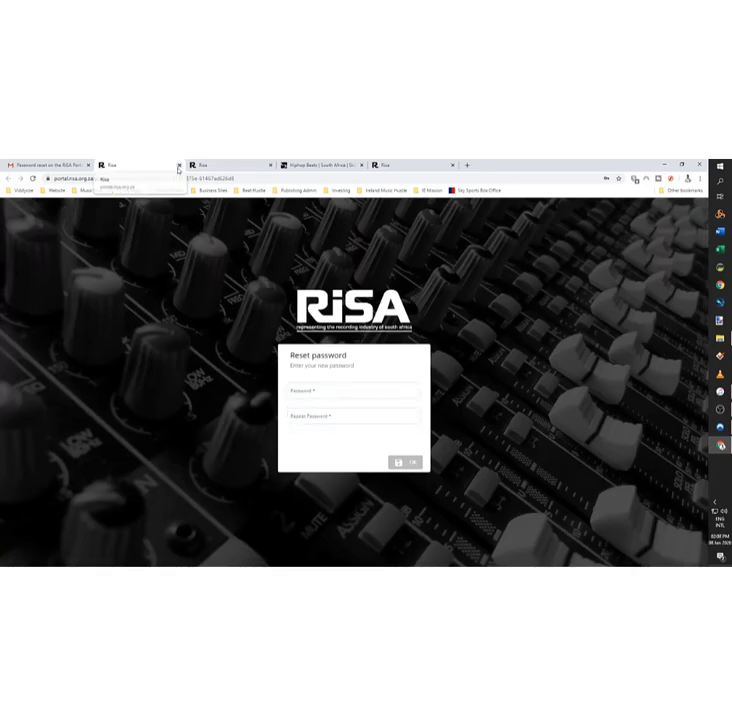
{"action": "left_click", "coordinate": [180, 165]}
{"action": "left_click", "coordinate": [298, 166]}
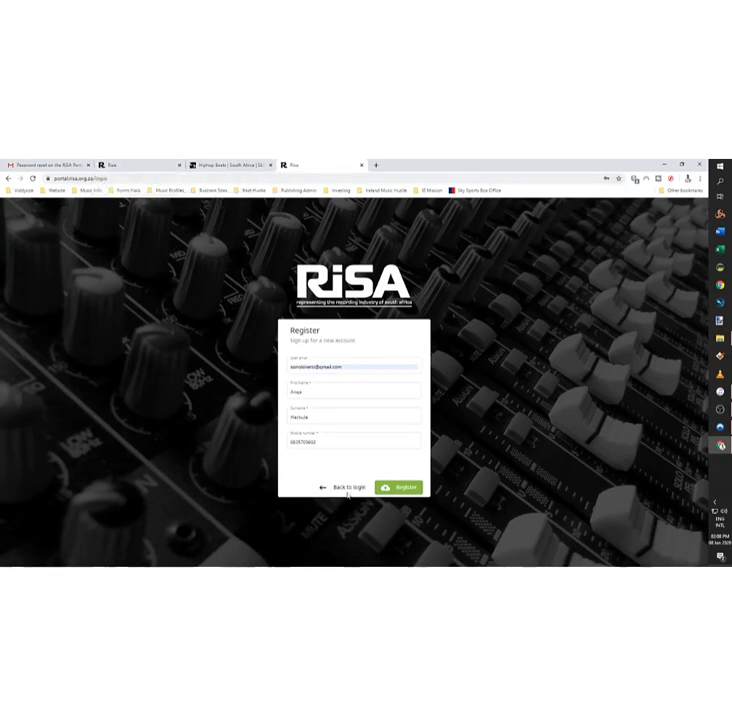
Step: Log in with the saved gmail address and account password, dismissing Chrome's password warning
{"action": "left_click", "coordinate": [350, 487]}
{"action": "left_click", "coordinate": [359, 392]}
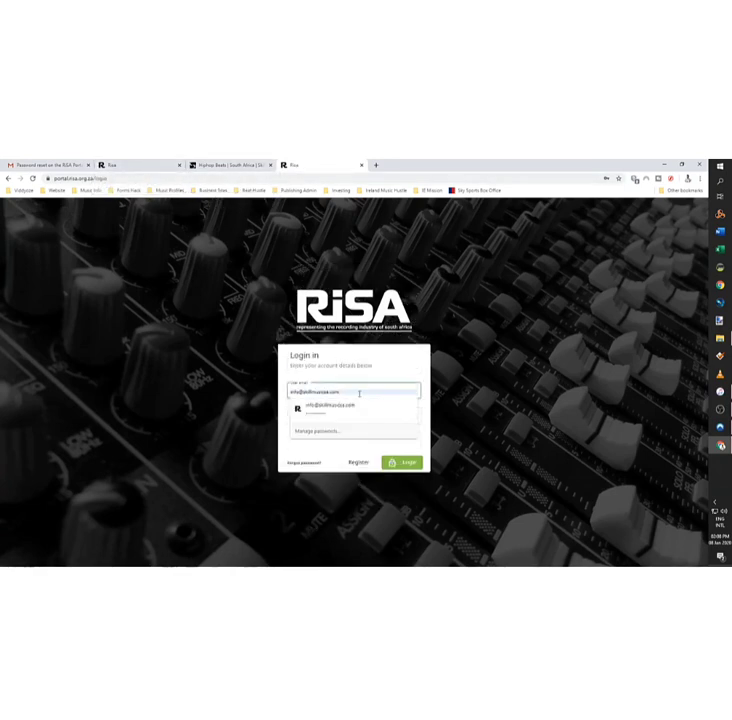
{"action": "key", "text": "ctrl+a"}
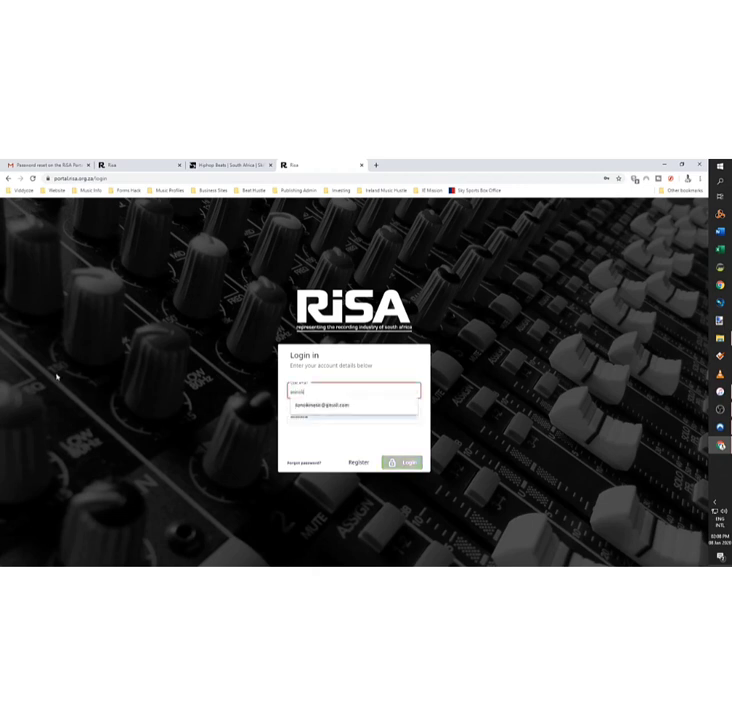
{"action": "key", "text": "Down"}
{"action": "key", "text": "Return"}
{"action": "key", "text": "Tab"}
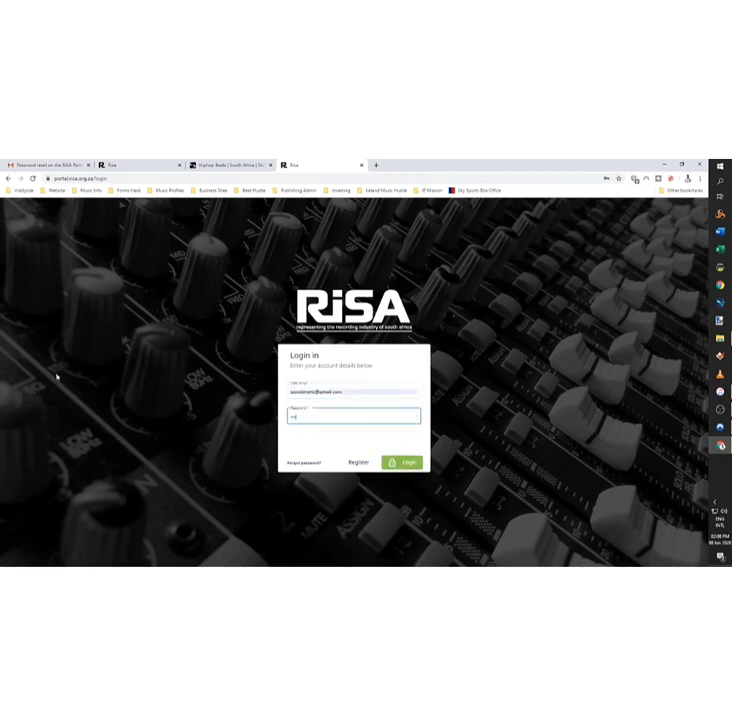
{"action": "key", "text": "Return"}
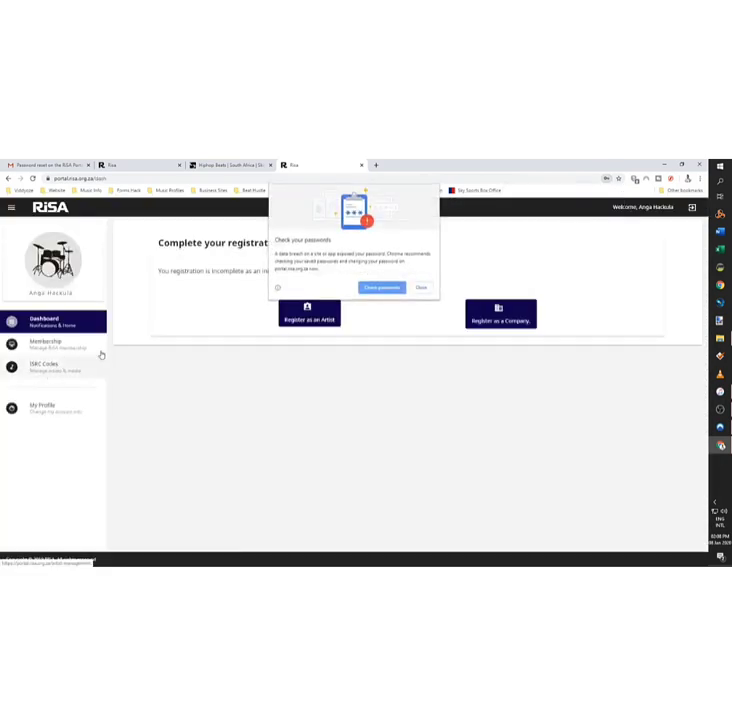
{"action": "left_click", "coordinate": [421, 288]}
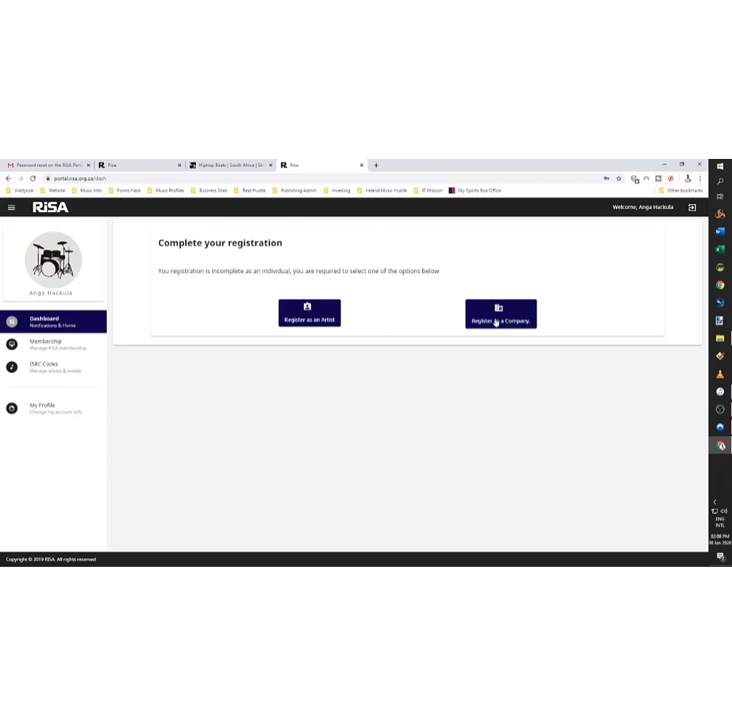
Step: Choose Register as an Artist, search existing artists for '016 Musi', then close the search
{"action": "left_click", "coordinate": [307, 307]}
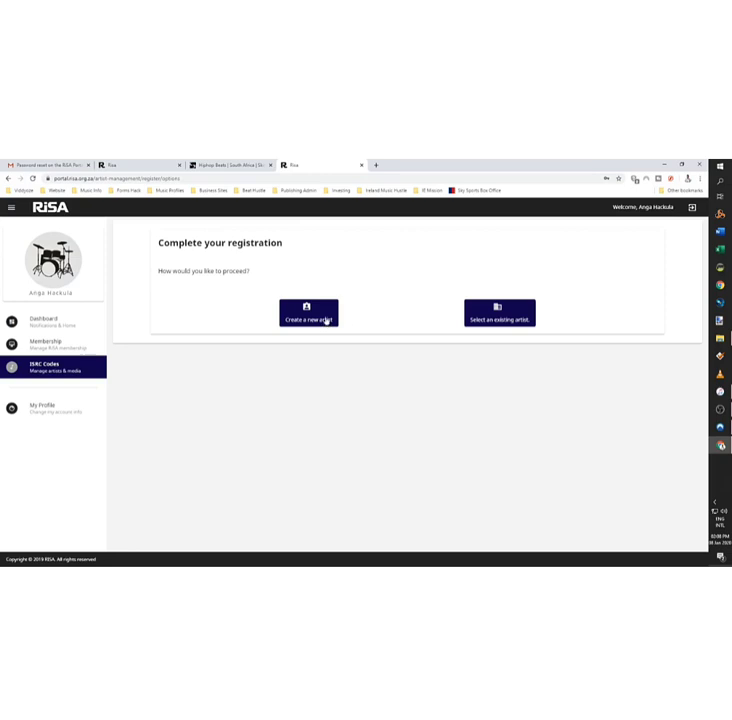
{"action": "left_click", "coordinate": [500, 320]}
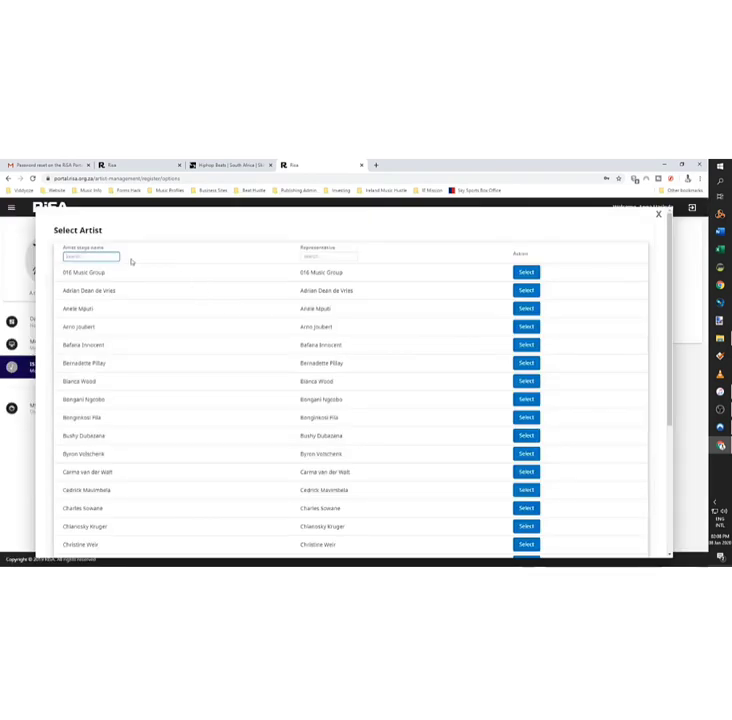
{"action": "type", "text": "016 MusicSA"}
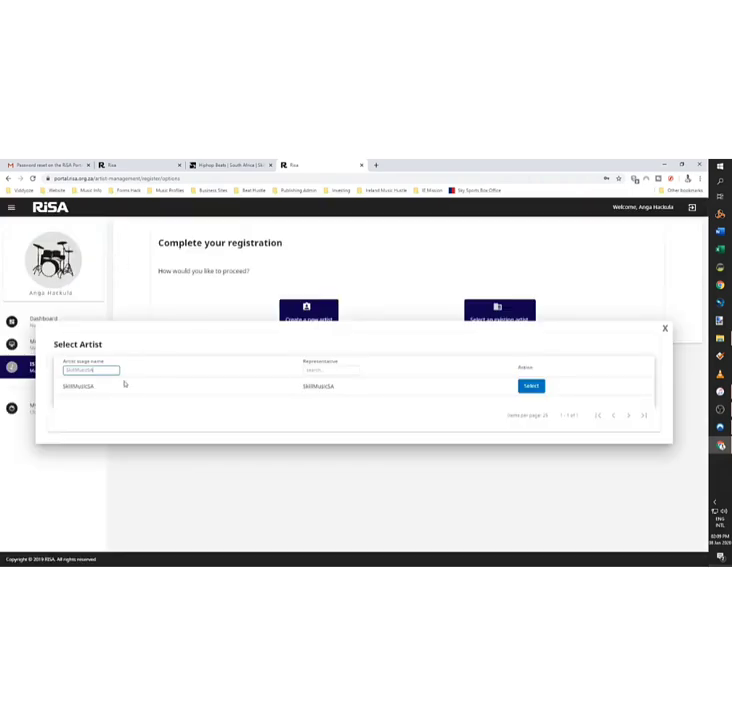
{"action": "left_click", "coordinate": [664, 328]}
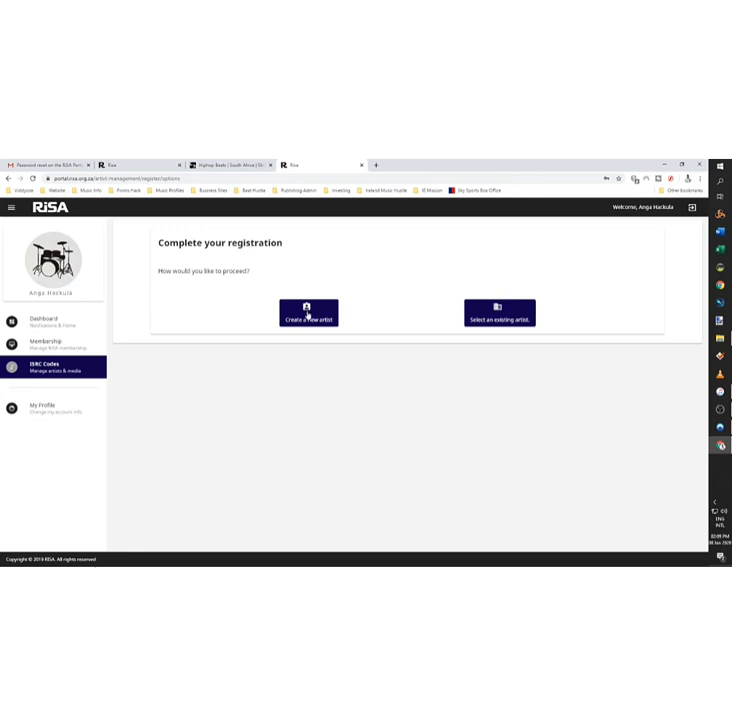
Step: Create a new Solo artist and enter its cellphone and contact numbers
{"action": "left_click", "coordinate": [309, 318]}
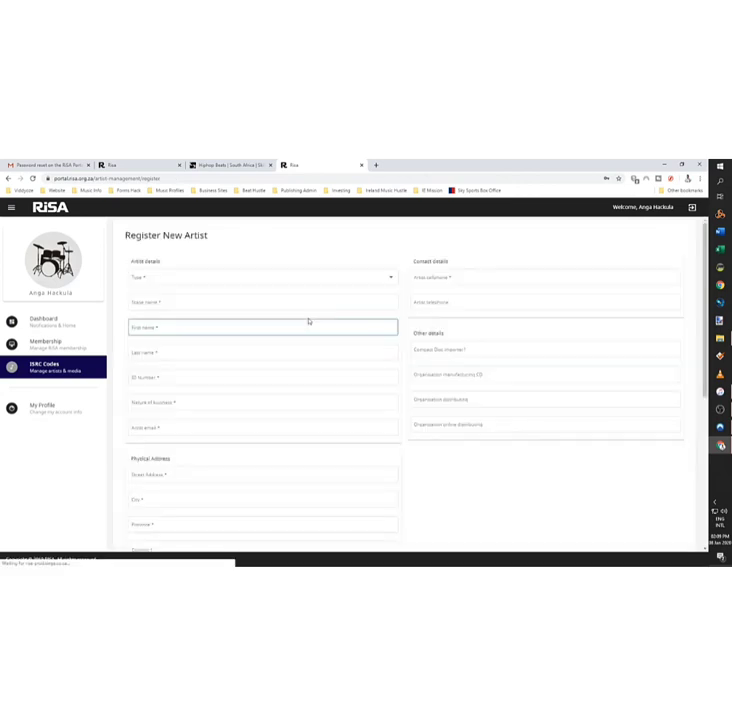
{"action": "left_click", "coordinate": [202, 275]}
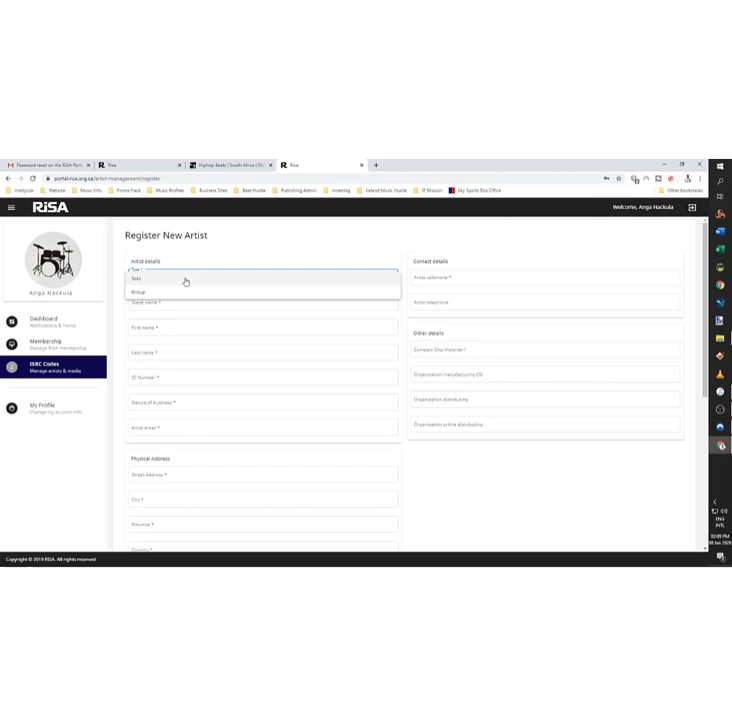
{"action": "left_click", "coordinate": [185, 281]}
{"action": "left_click", "coordinate": [438, 278]}
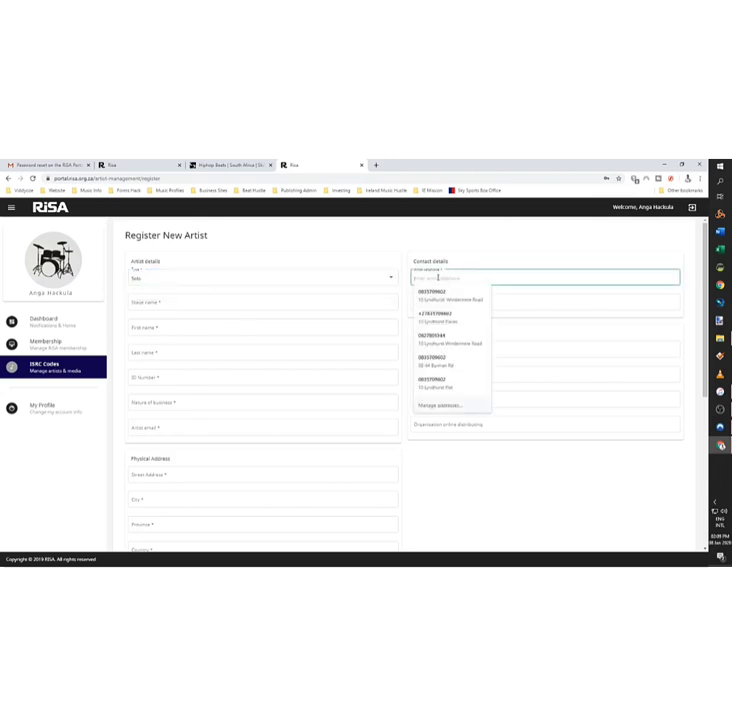
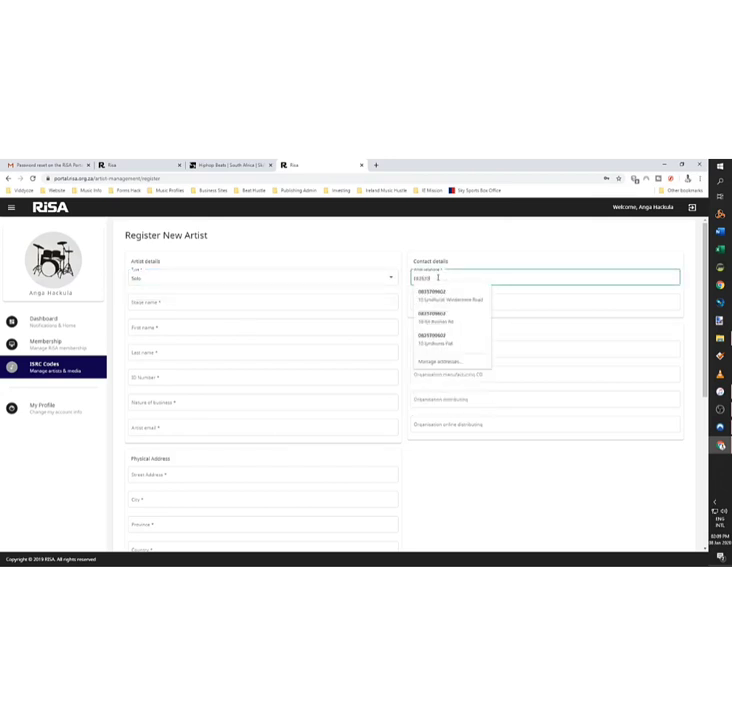
{"action": "left_click", "coordinate": [523, 302]}
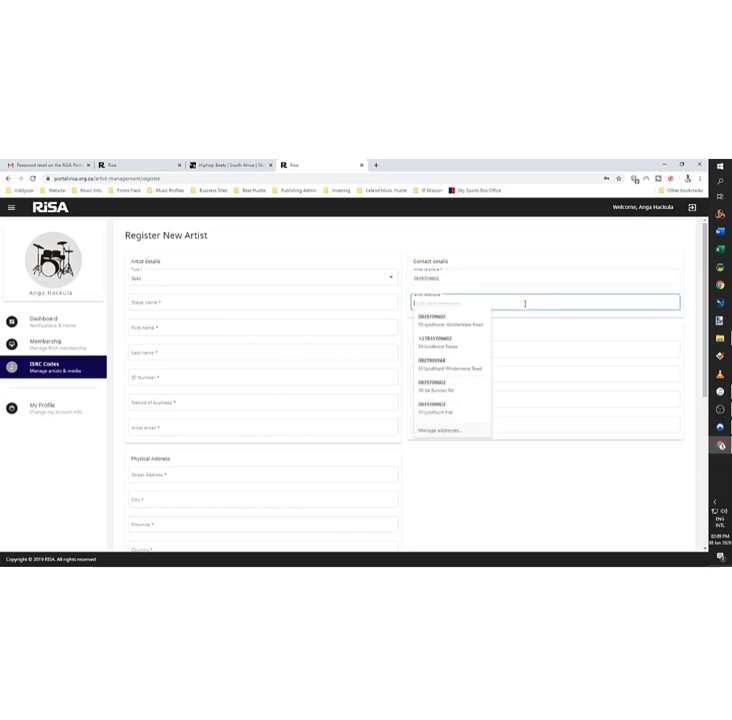
{"action": "left_click_drag", "start_coordinate": [456, 281], "coordinate": [392, 283]}
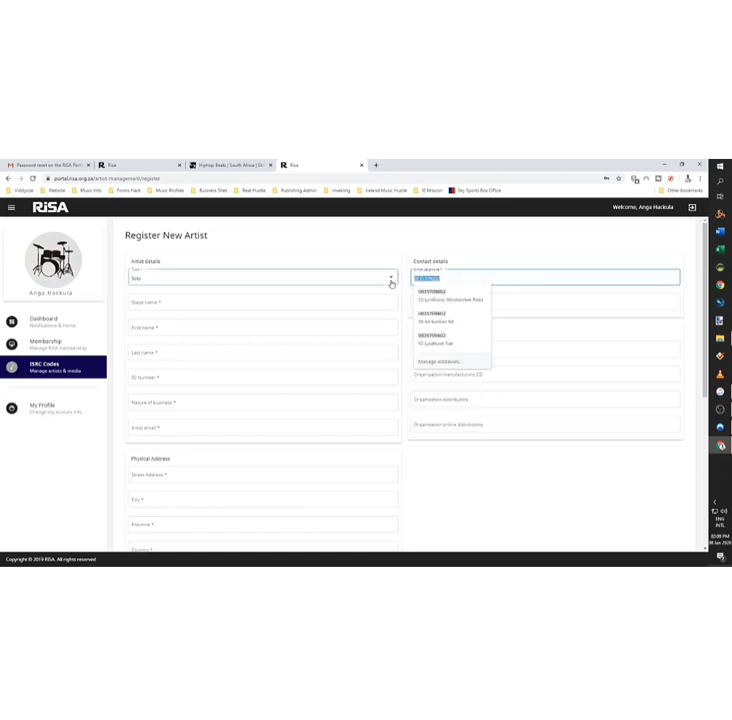
{"action": "left_click", "coordinate": [523, 298]}
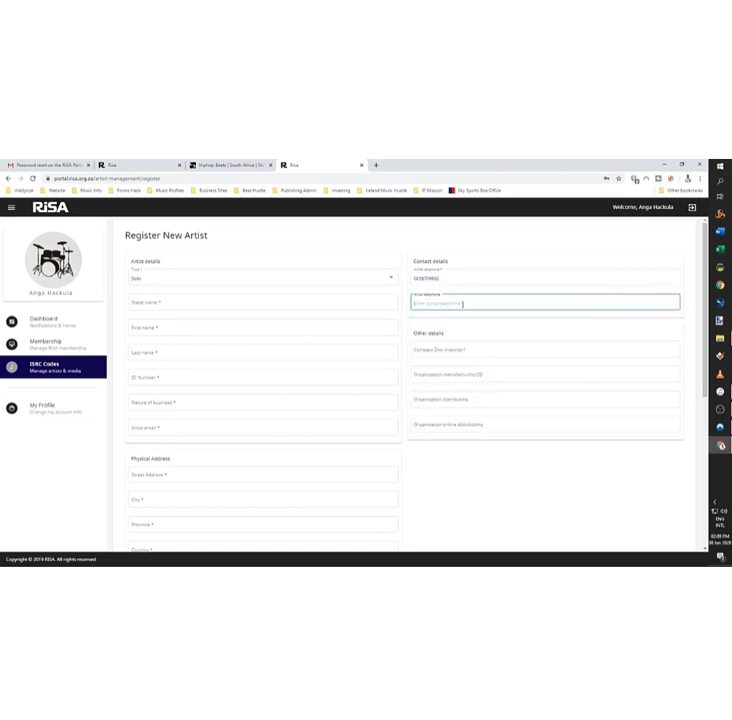
{"action": "type", "text": "Sony Movie Studio Platform"}
{"action": "left_click_drag", "start_coordinate": [484, 302], "coordinate": [263, 317]}
{"action": "type", "text": "083"}
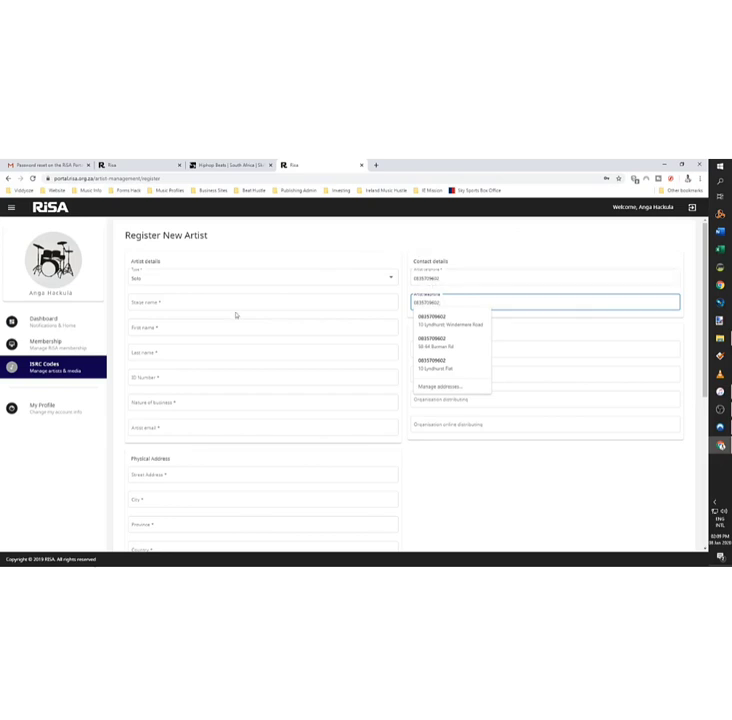
Step: Enter the artist's stage name, first name, last name and ID number
{"action": "left_click", "coordinate": [239, 304]}
{"action": "type", "text": "BeatHustl"}
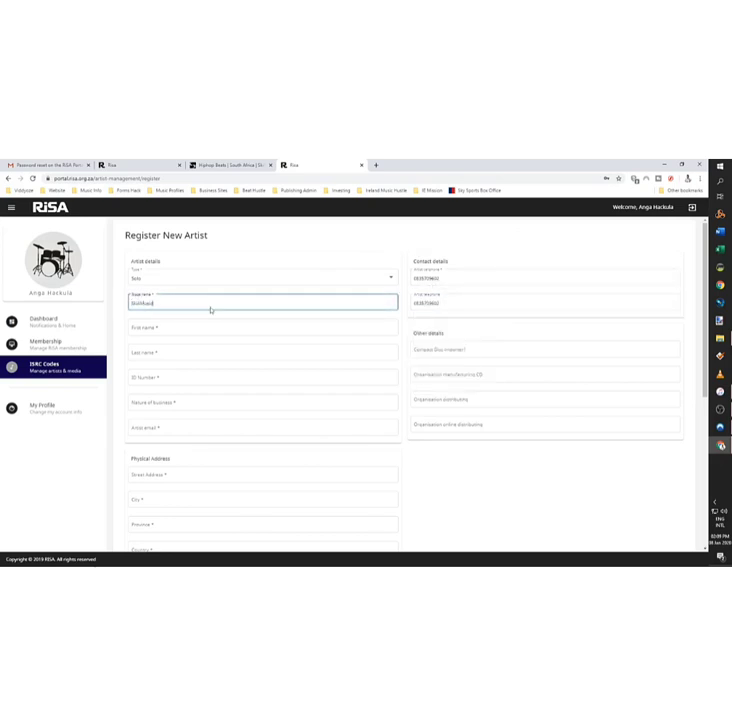
{"action": "type", "text": "ichMusicSA"}
{"action": "left_click", "coordinate": [204, 333]}
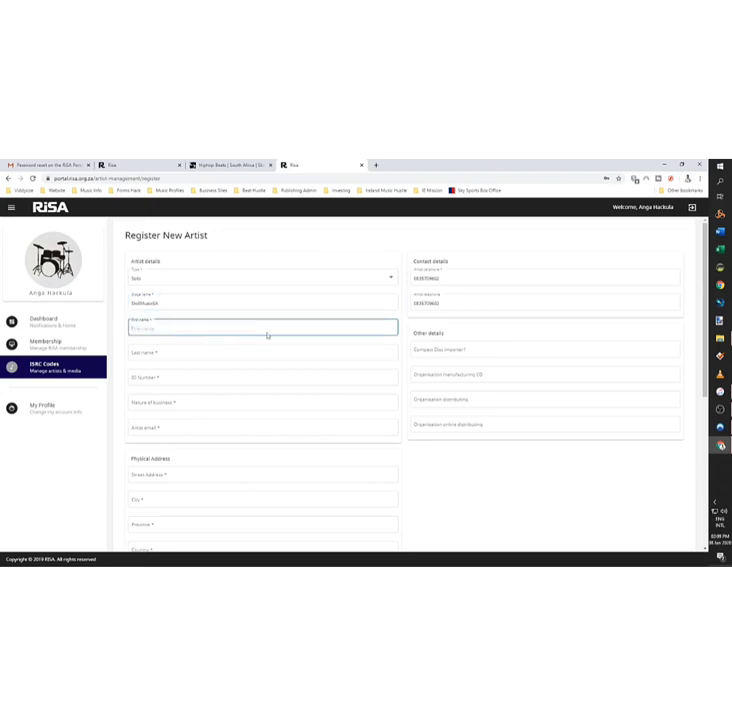
{"action": "key", "text": "Tab"}
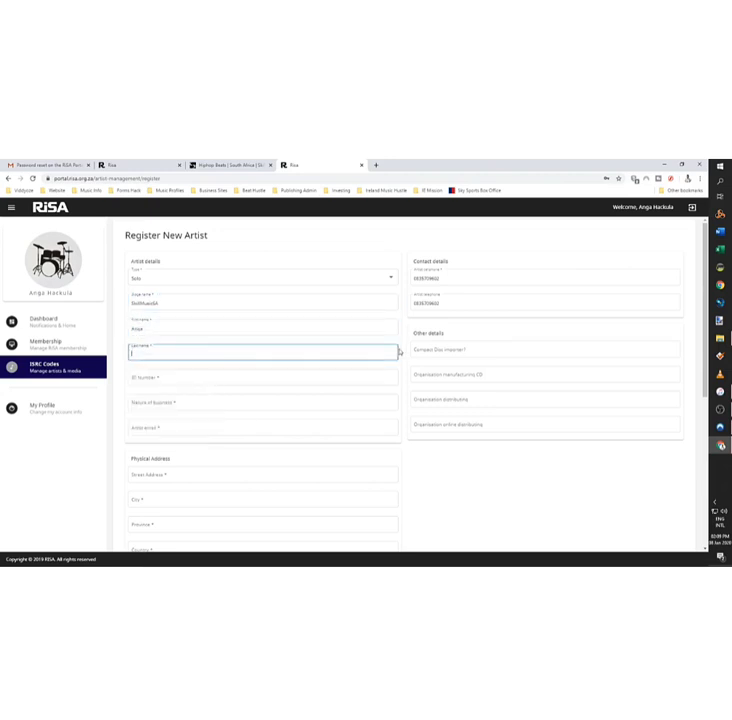
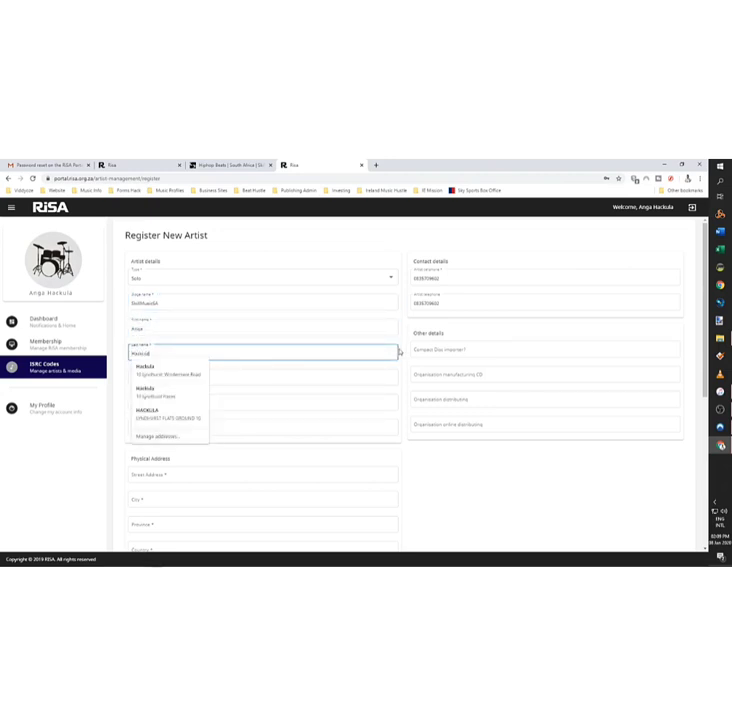
{"action": "left_click", "coordinate": [310, 377]}
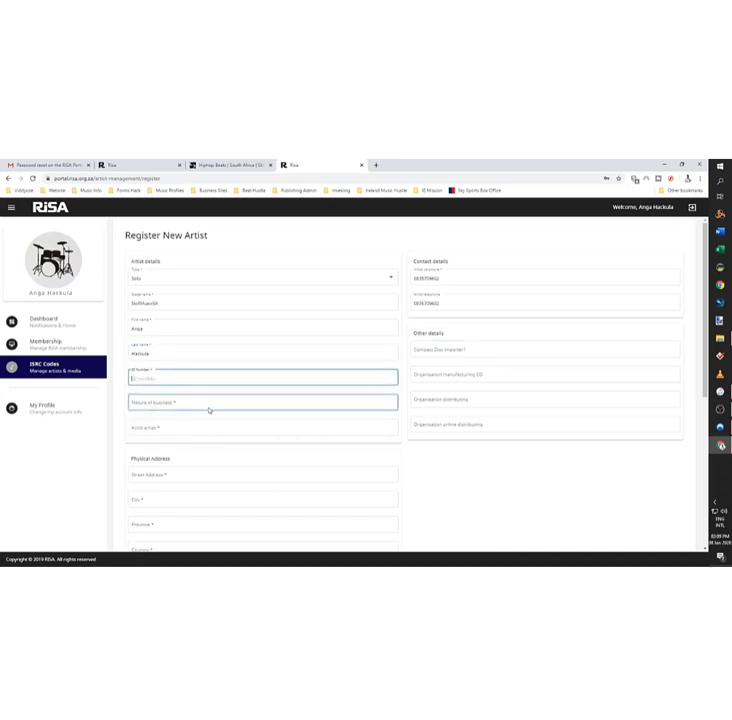
Step: Set the nature of business to Independent Artist and enter the artist's email
{"action": "left_click", "coordinate": [203, 401]}
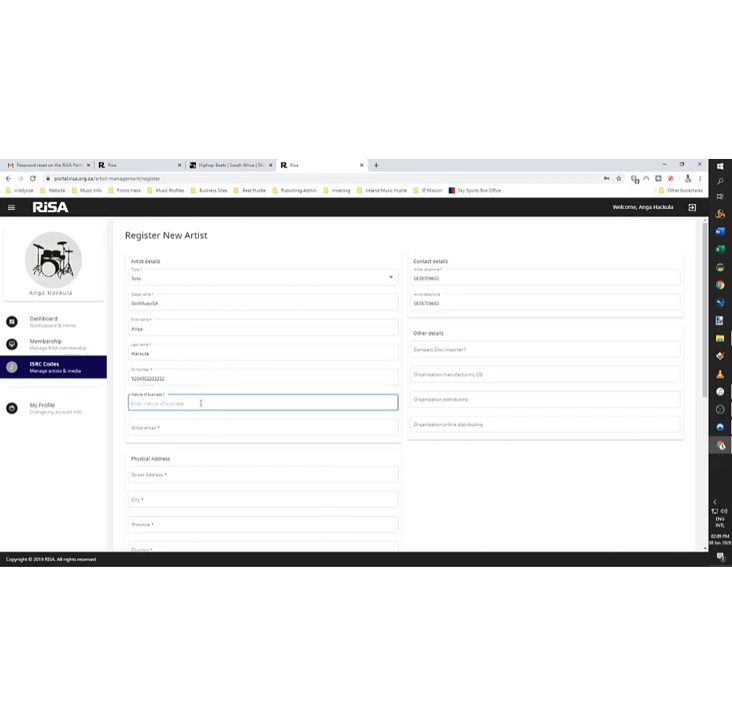
{"action": "left_click", "coordinate": [201, 403]}
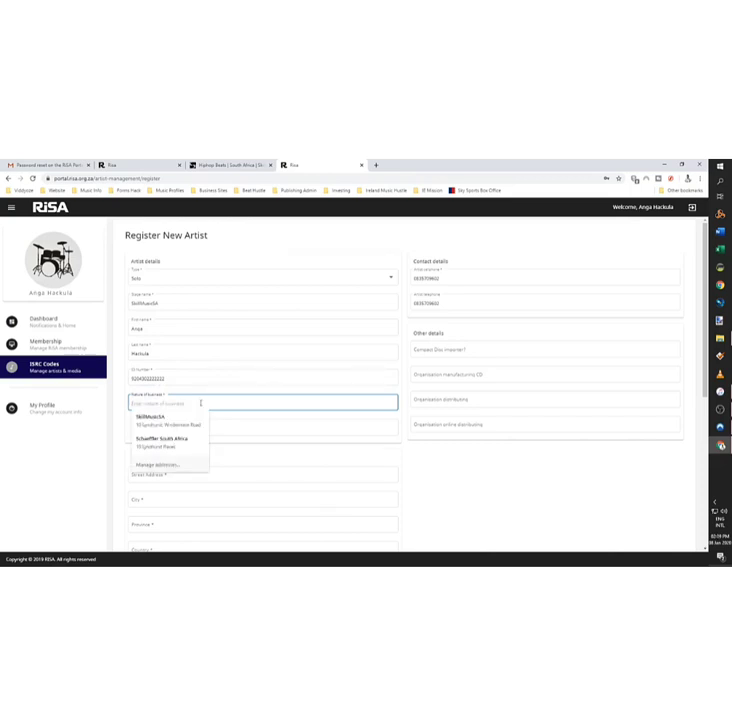
{"action": "type", "text": "Sole trader"}
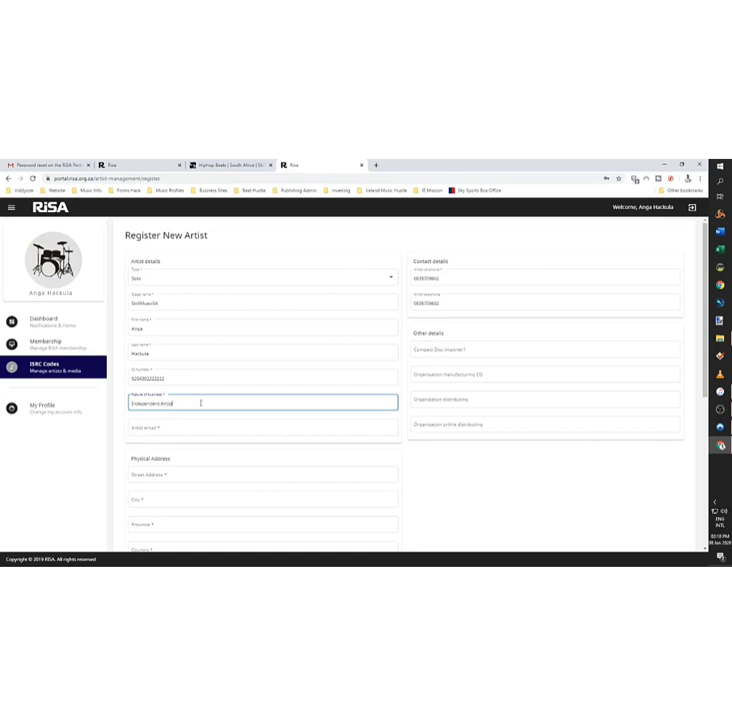
{"action": "left_click", "coordinate": [182, 431]}
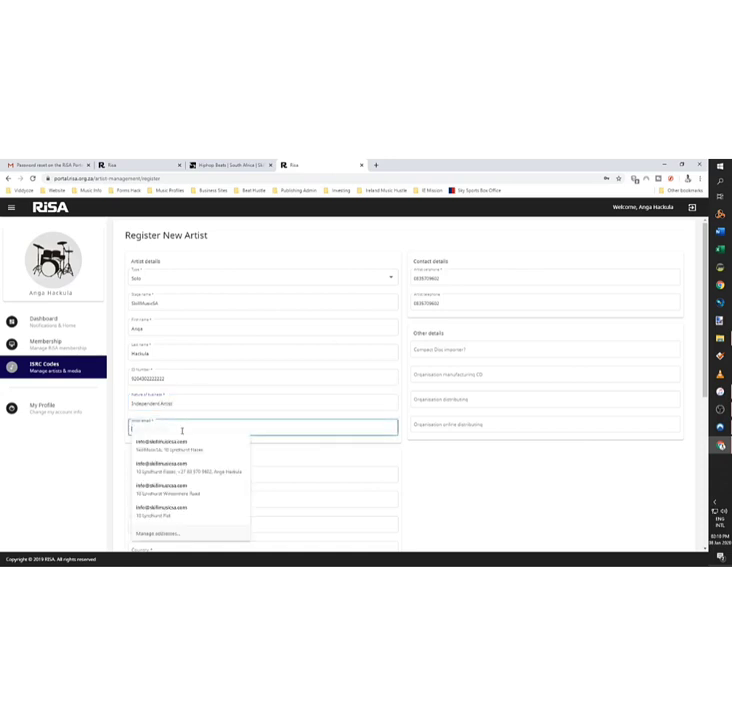
{"action": "left_click", "coordinate": [309, 437]}
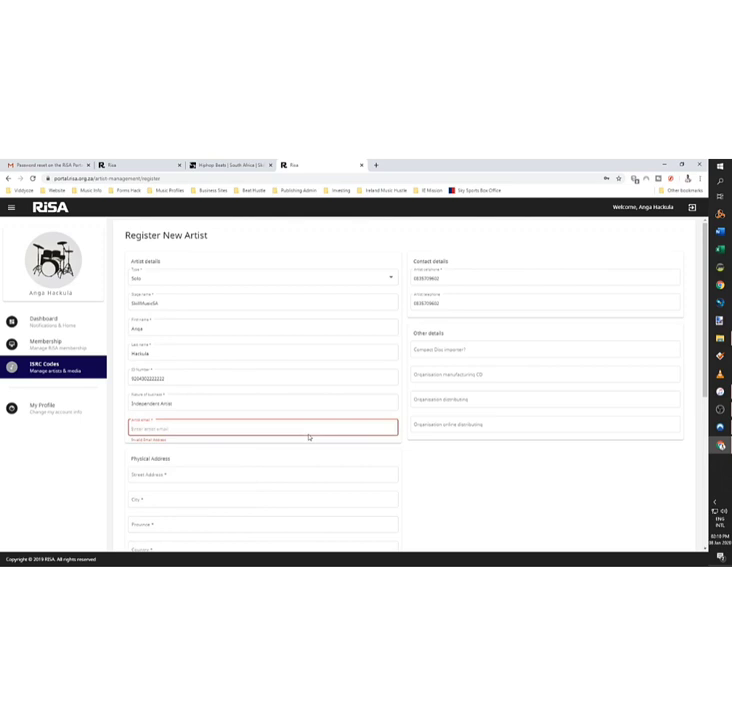
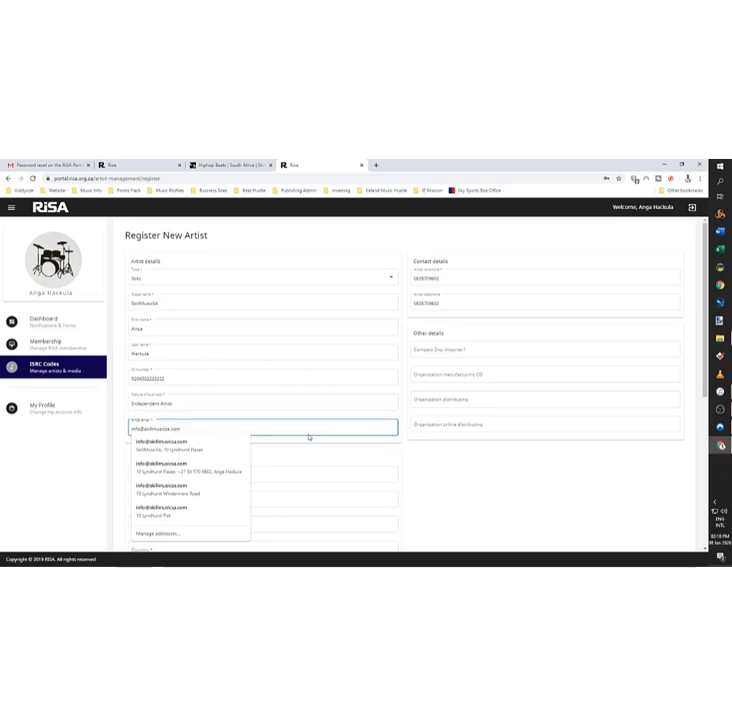
{"action": "left_click", "coordinate": [329, 464]}
{"action": "left_click", "coordinate": [329, 475]}
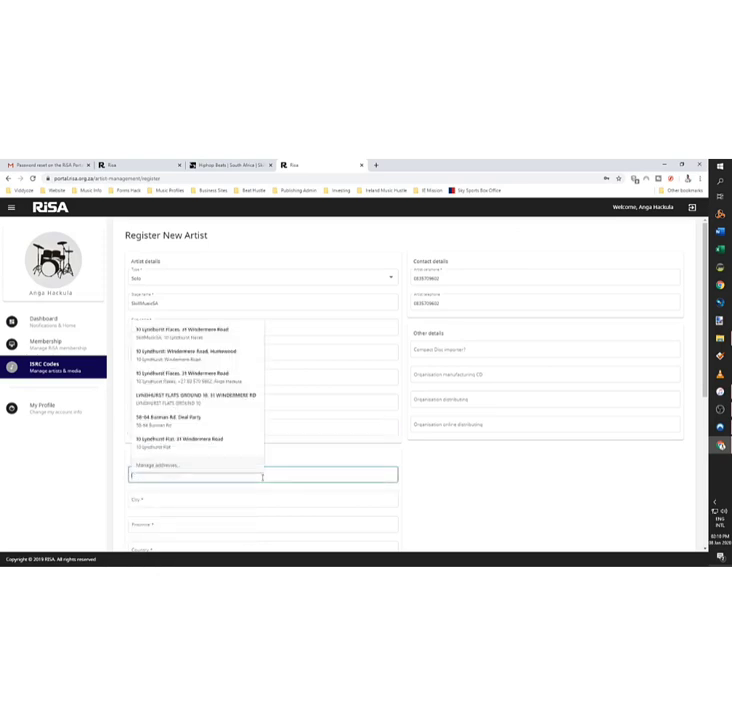
Step: Enter the physical street address and city Port Elizabeth
{"action": "left_click", "coordinate": [400, 462]}
{"action": "scroll", "coordinate": [385, 465], "scroll_direction": "down", "scroll_amount": 3}
{"action": "left_click", "coordinate": [203, 371]}
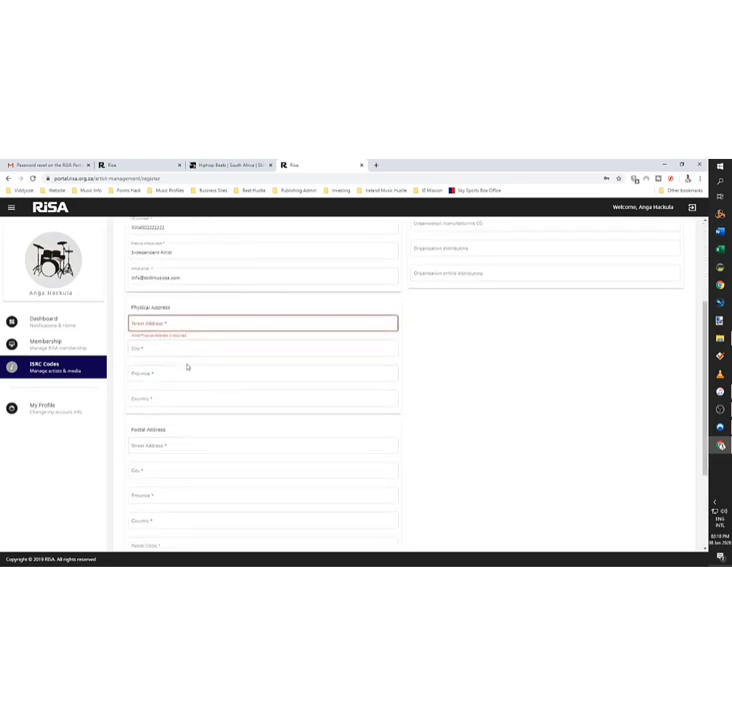
{"action": "left_click", "coordinate": [194, 325]}
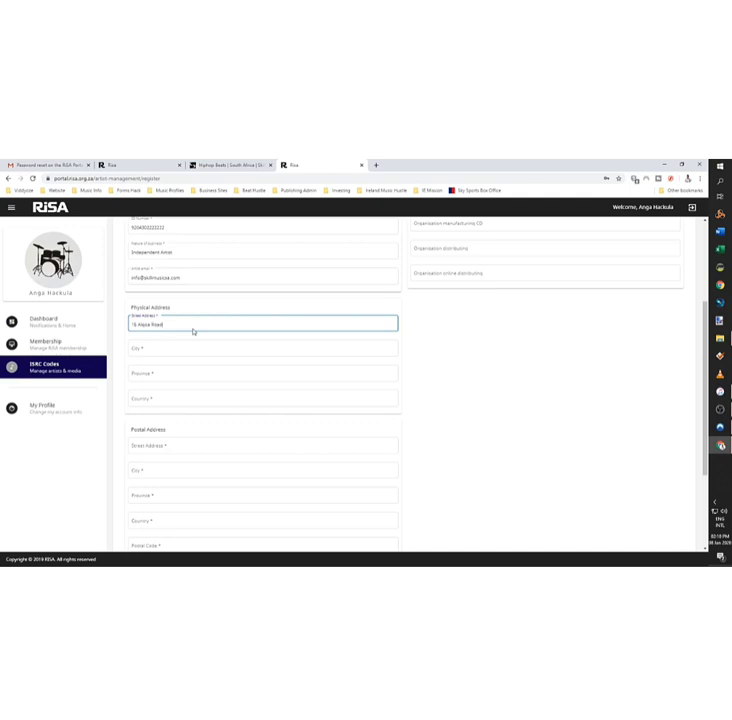
{"action": "key", "text": "Tab"}
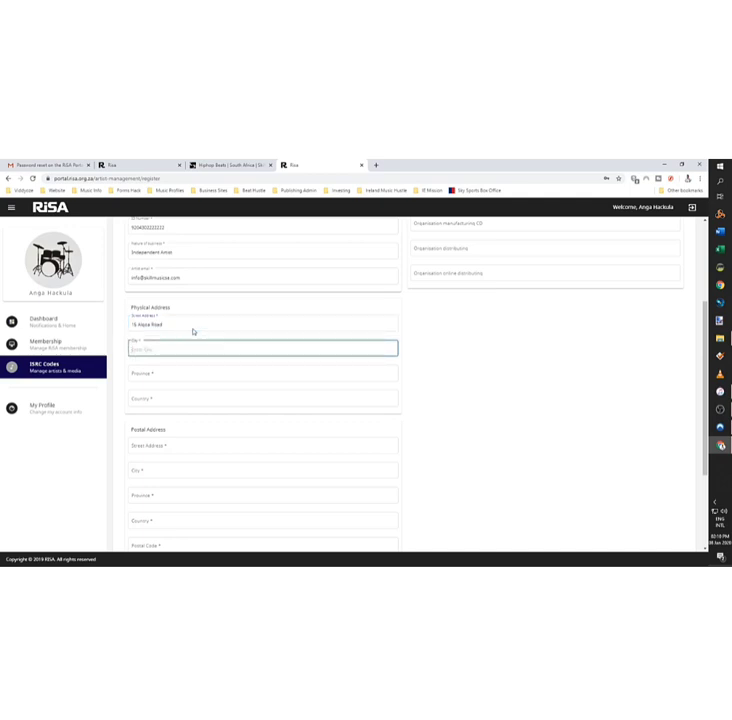
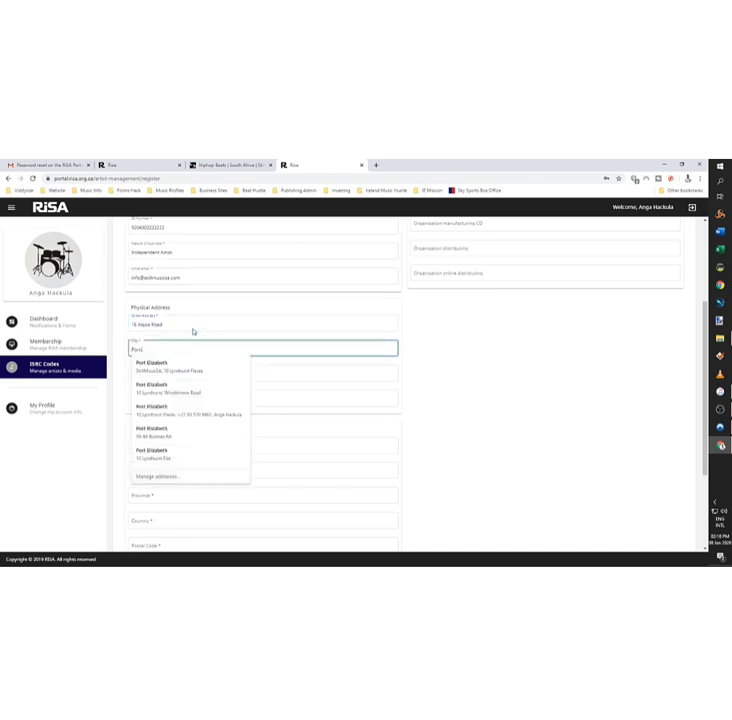
{"action": "key", "text": "Tab"}
Step: Set the physical address province to Eastern Cape and country to South Africa
{"action": "type", "text": "Ea"}
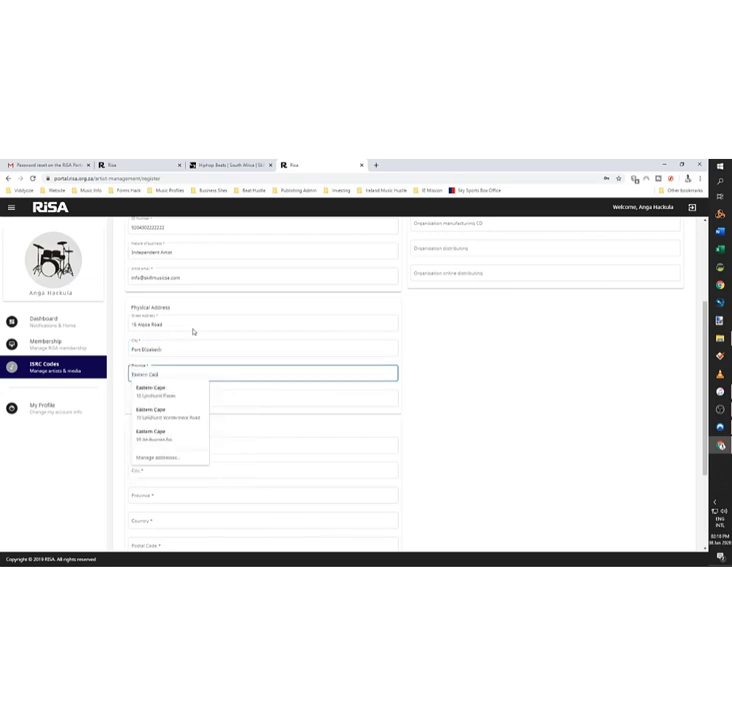
{"action": "left_click", "coordinate": [193, 348]}
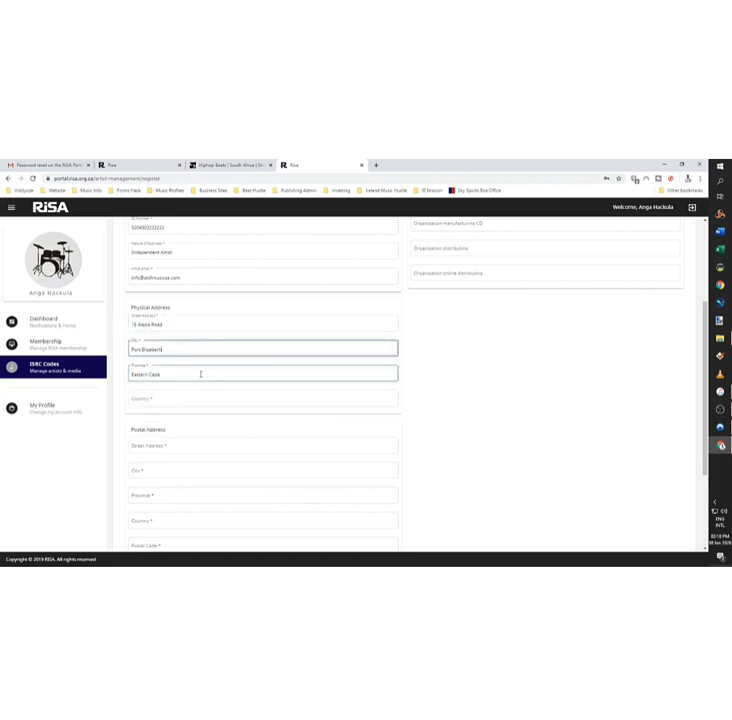
{"action": "left_click", "coordinate": [199, 374]}
{"action": "left_click", "coordinate": [252, 398]}
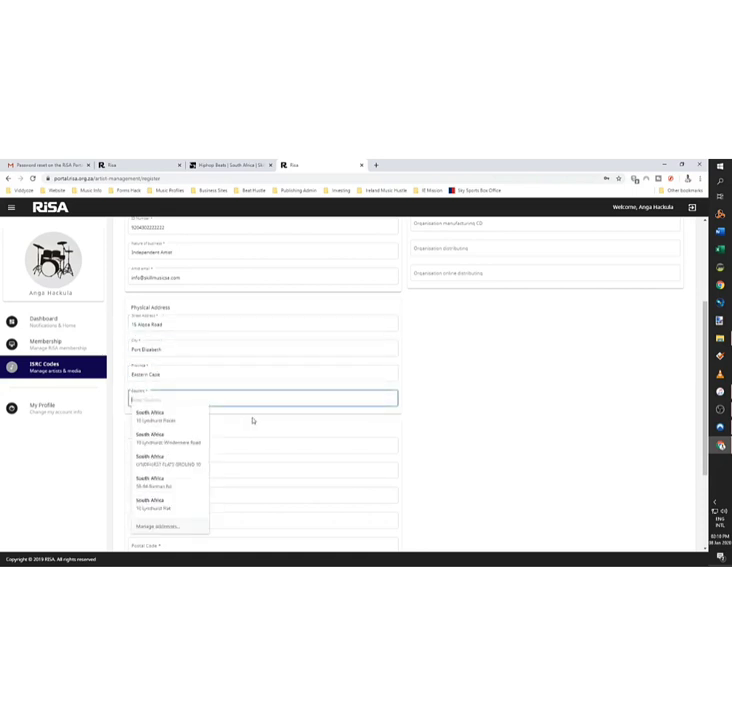
{"action": "type", "text": "South Africa"}
{"action": "left_click", "coordinate": [255, 422]}
{"action": "left_click", "coordinate": [242, 444]}
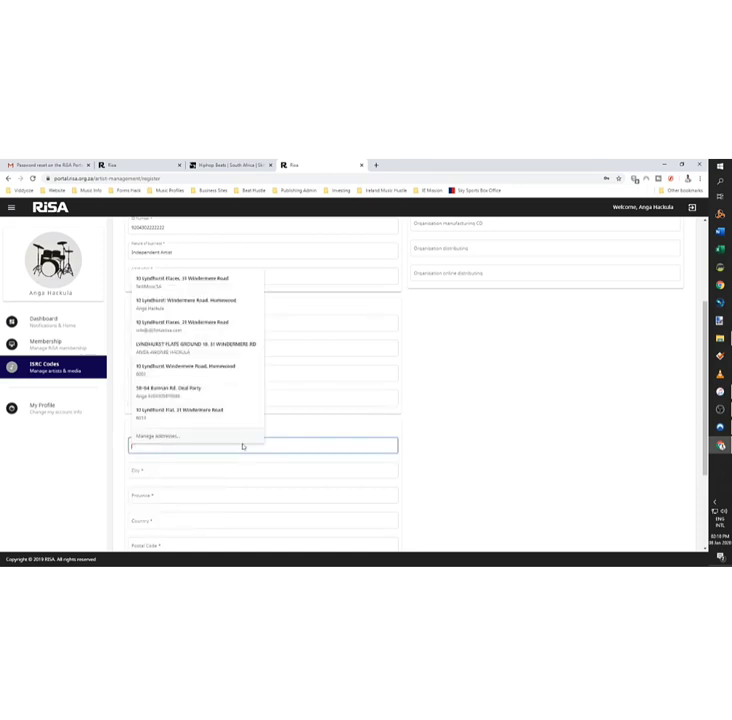
{"action": "scroll", "coordinate": [458, 428], "scroll_direction": "down", "scroll_amount": 1}
{"action": "left_click", "coordinate": [427, 435]}
{"action": "scroll", "coordinate": [361, 451], "scroll_direction": "down", "scroll_amount": 2}
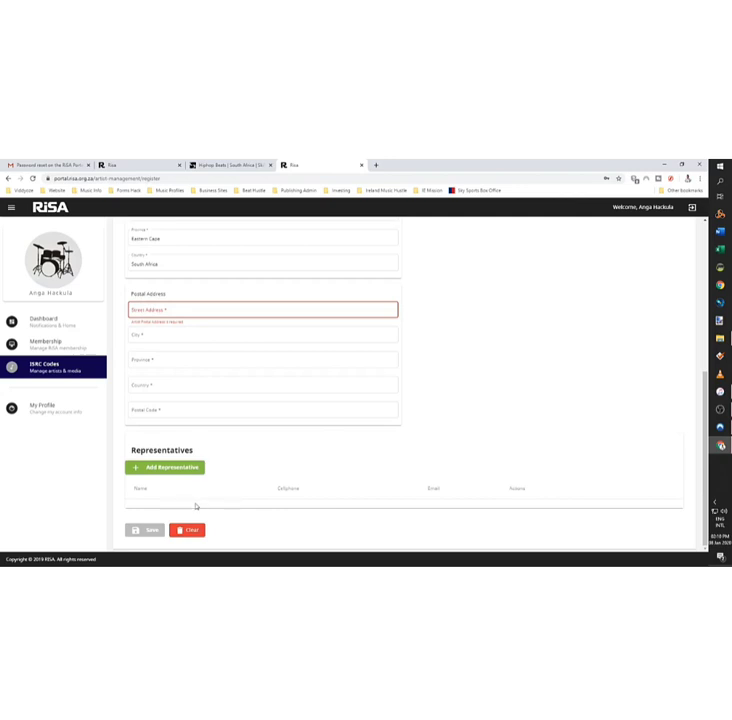
Step: Replace the stage name with the revised one ending in 'The Pianist'
{"action": "scroll", "coordinate": [196, 505], "scroll_direction": "up", "scroll_amount": 6}
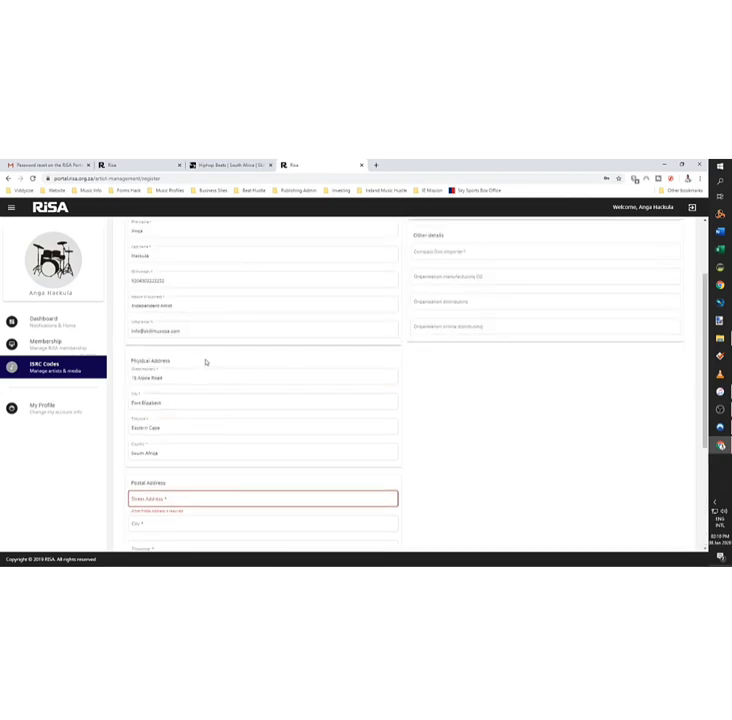
{"action": "left_click_drag", "start_coordinate": [173, 281], "coordinate": [23, 279]}
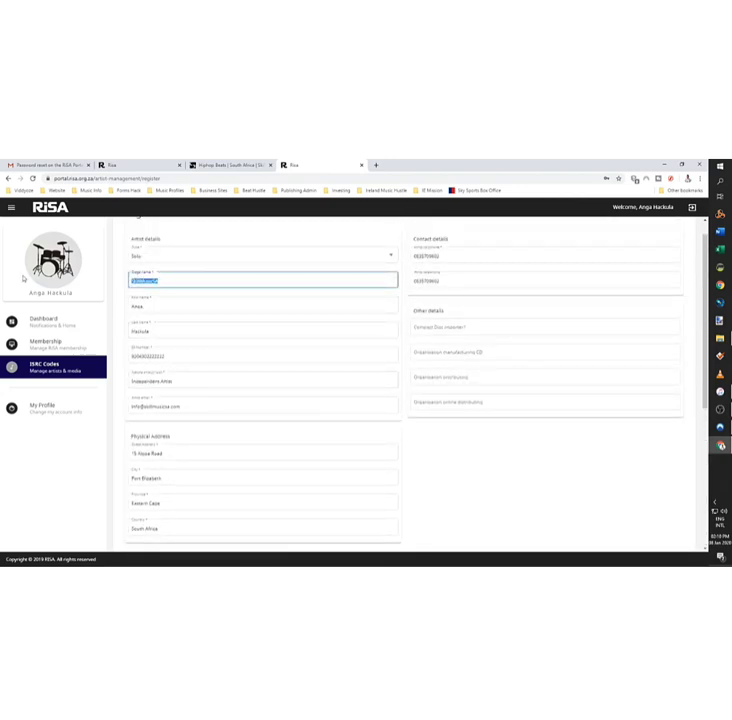
{"action": "type", "text": "Anga The Pianist"}
{"action": "left_click", "coordinate": [215, 357]}
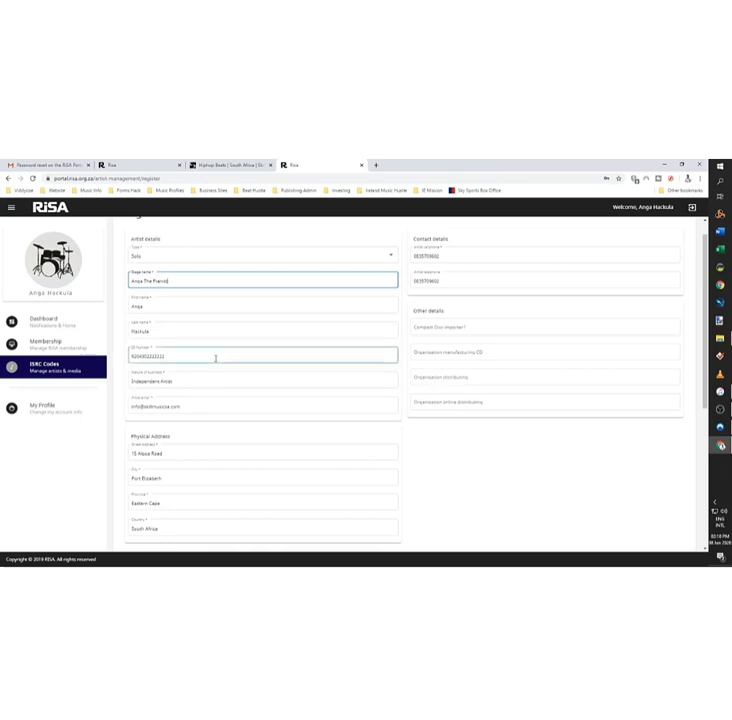
{"action": "left_click", "coordinate": [485, 329]}
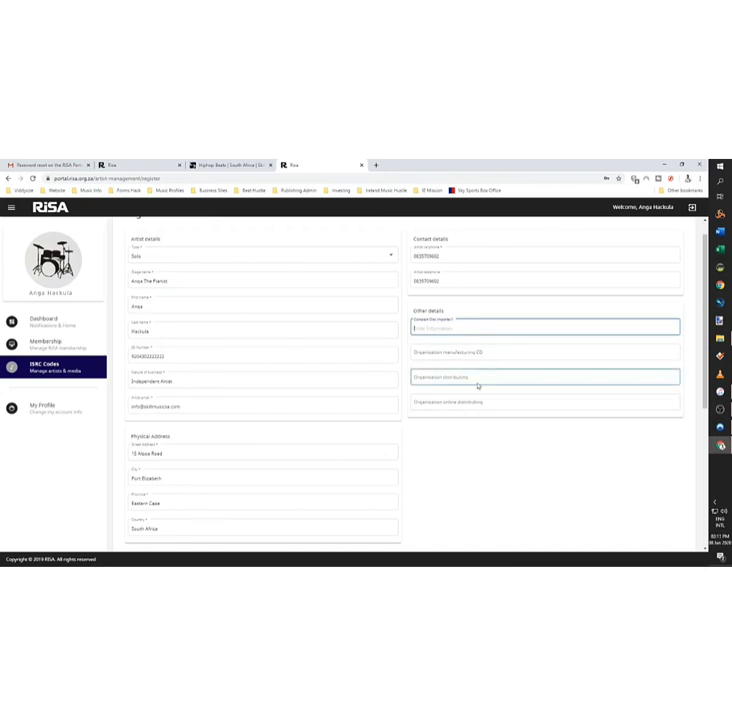
Step: Enter DistroKid as the online distributing organisation under Other details
{"action": "left_click", "coordinate": [480, 402]}
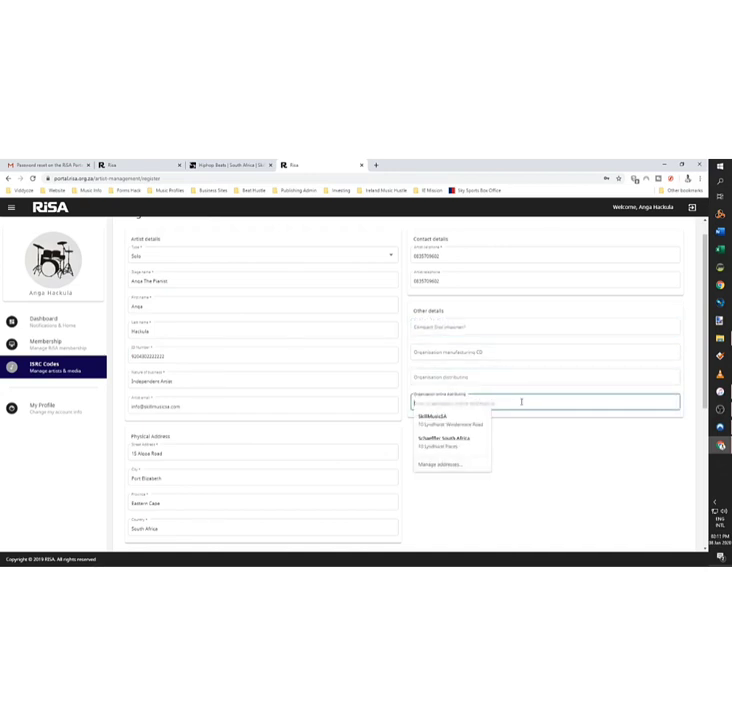
{"action": "type", "text": "Distrokid"}
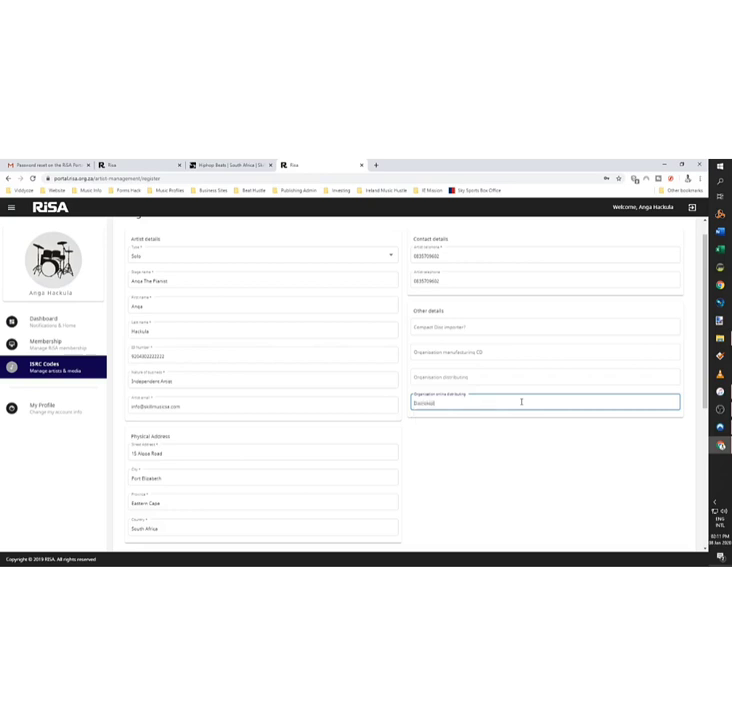
{"action": "scroll", "coordinate": [300, 430], "scroll_direction": "down", "scroll_amount": 3}
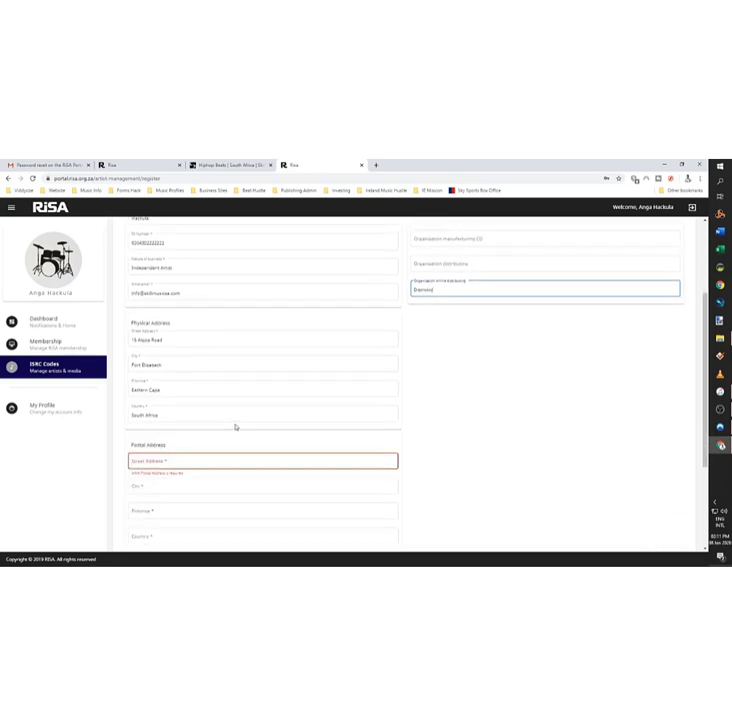
{"action": "scroll", "coordinate": [236, 427], "scroll_direction": "down", "scroll_amount": 4}
{"action": "scroll", "coordinate": [230, 358], "scroll_direction": "up", "scroll_amount": 4}
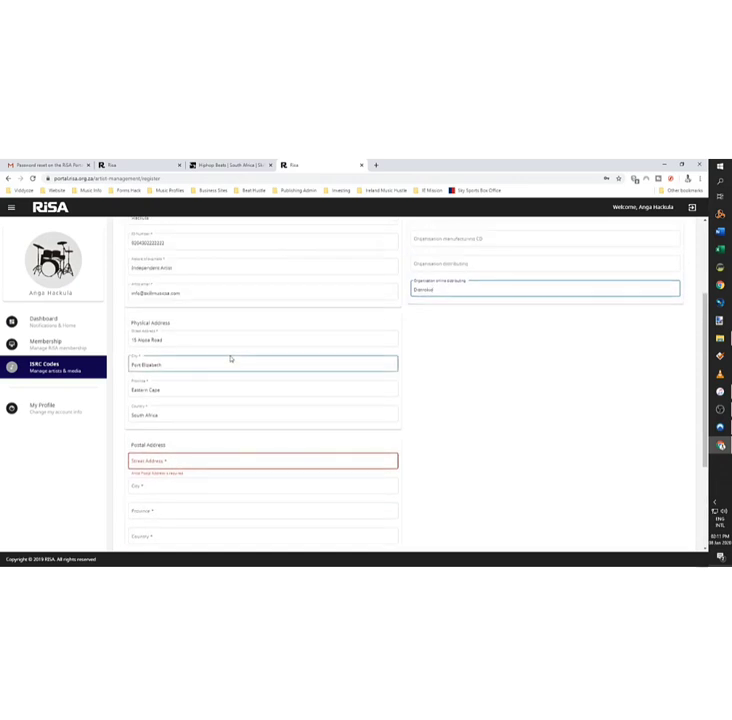
{"action": "scroll", "coordinate": [233, 447], "scroll_direction": "down", "scroll_amount": 4}
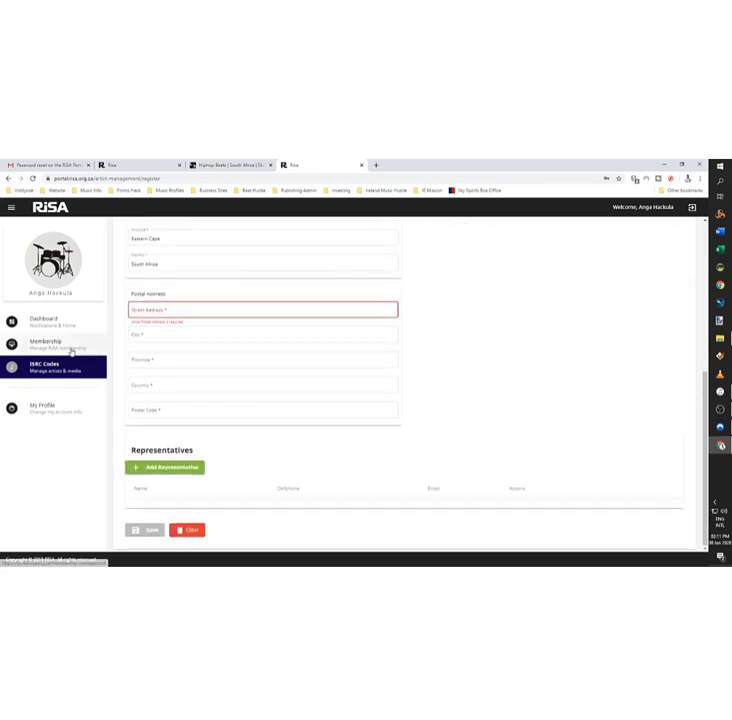
{"action": "left_click", "coordinate": [181, 310]}
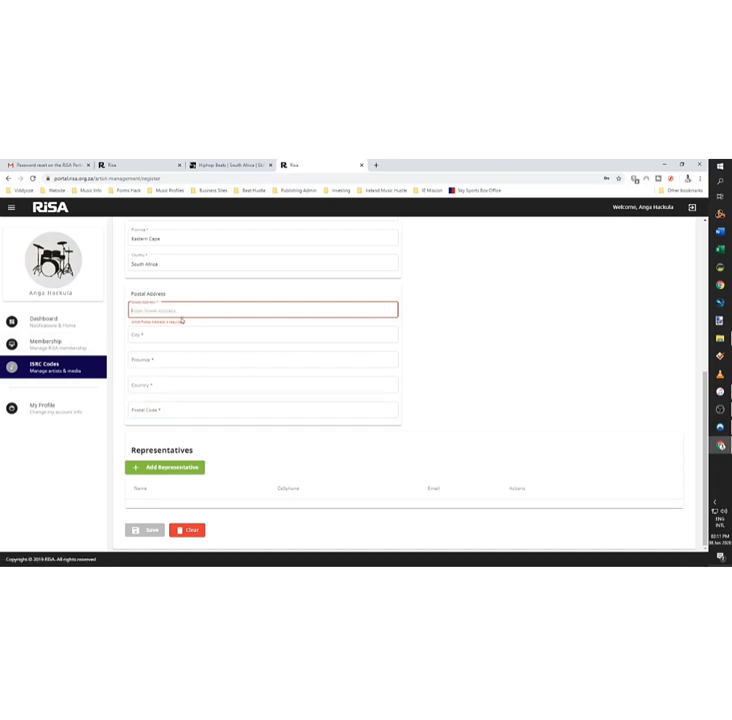
Step: Replace the physical street address with a saved address suggestion
{"action": "scroll", "coordinate": [176, 315], "scroll_direction": "up", "scroll_amount": 3}
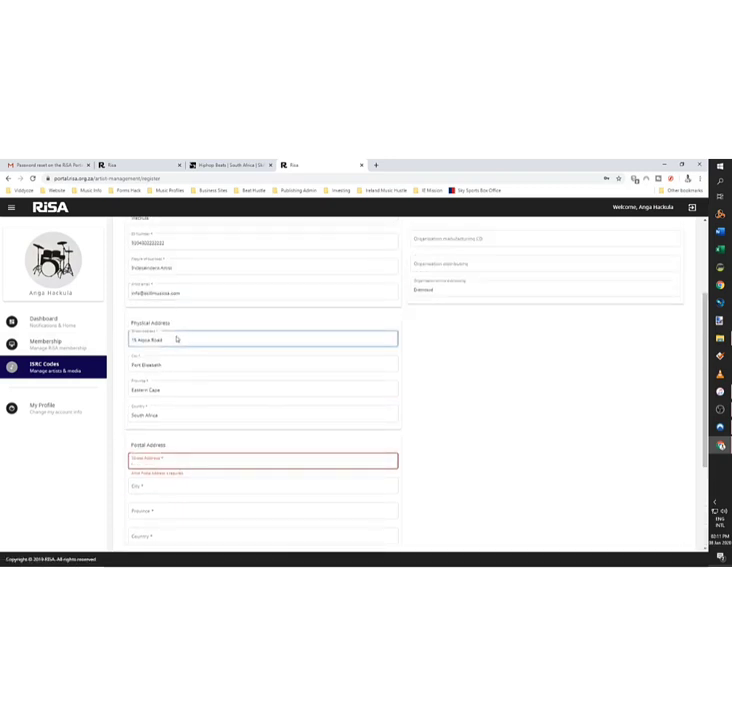
{"action": "triple_click", "coordinate": [166, 345]}
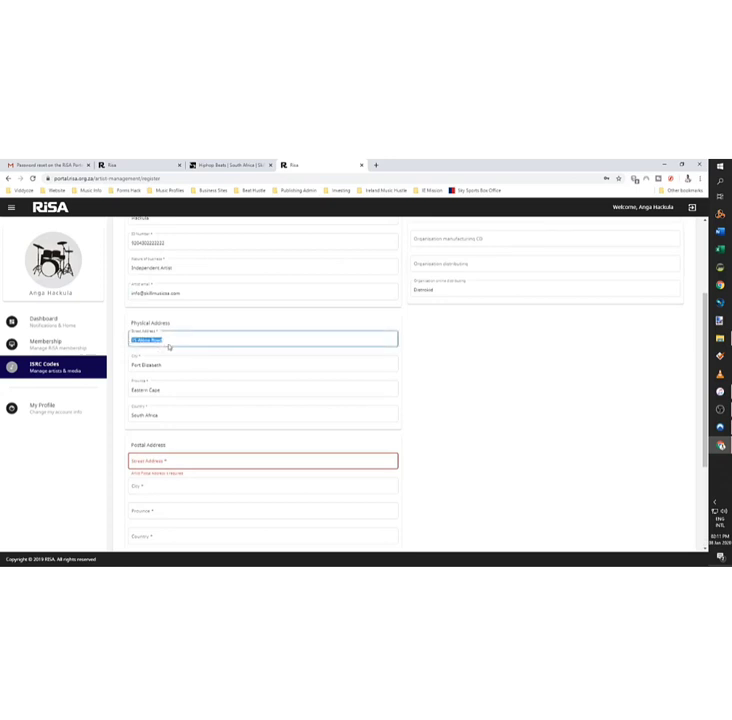
{"action": "left_click", "coordinate": [180, 338]}
{"action": "key", "text": "ctrl+a"}
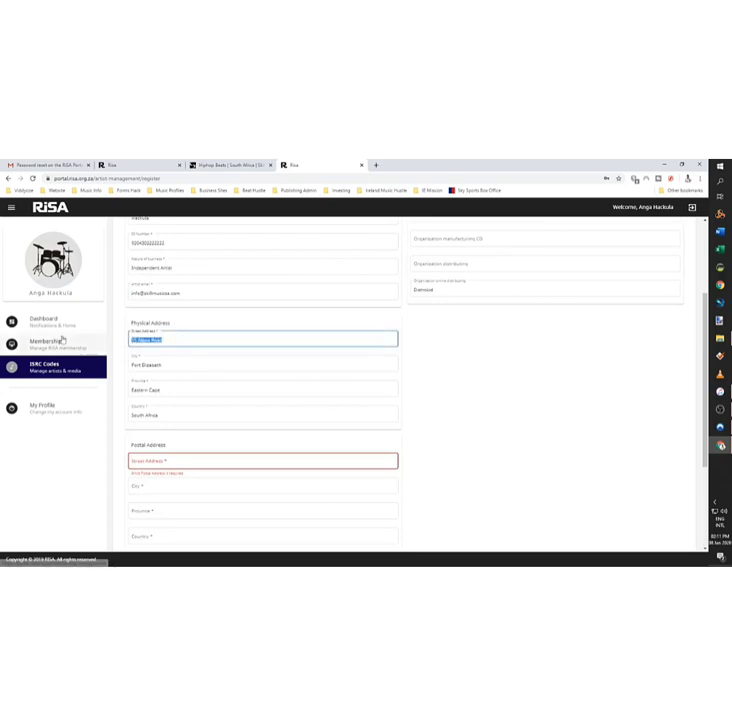
{"action": "key", "text": "BackSpace"}
{"action": "type", "text": "10"}
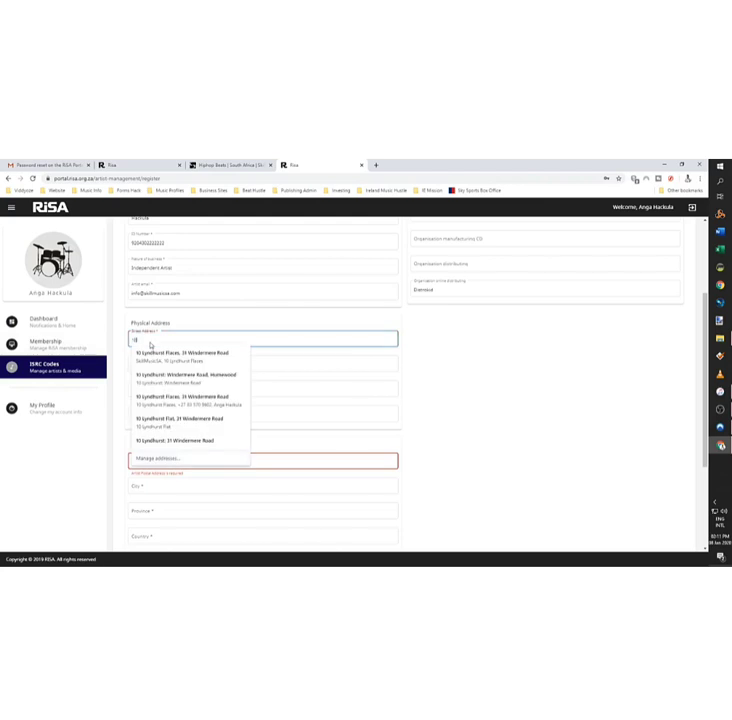
{"action": "key", "text": "Down"}
{"action": "key", "text": "Down"}
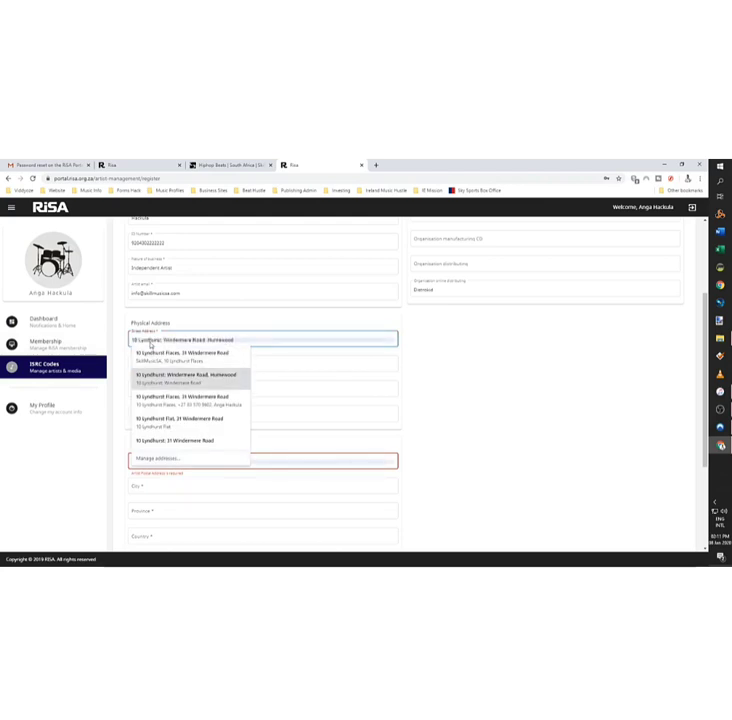
{"action": "key", "text": "Return"}
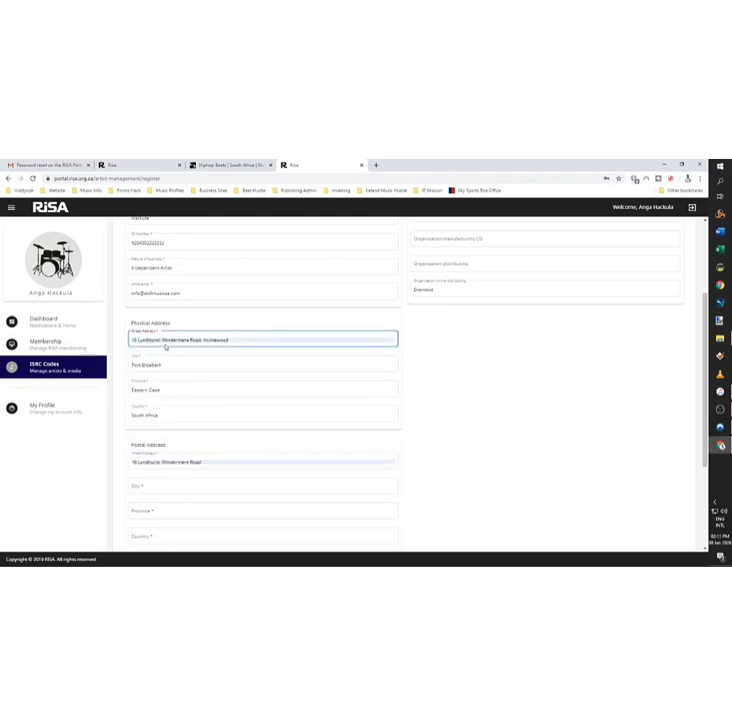
Step: Fill the postal address, copying the city and accepting a saved address suggestion
{"action": "scroll", "coordinate": [190, 430], "scroll_direction": "down", "scroll_amount": 2}
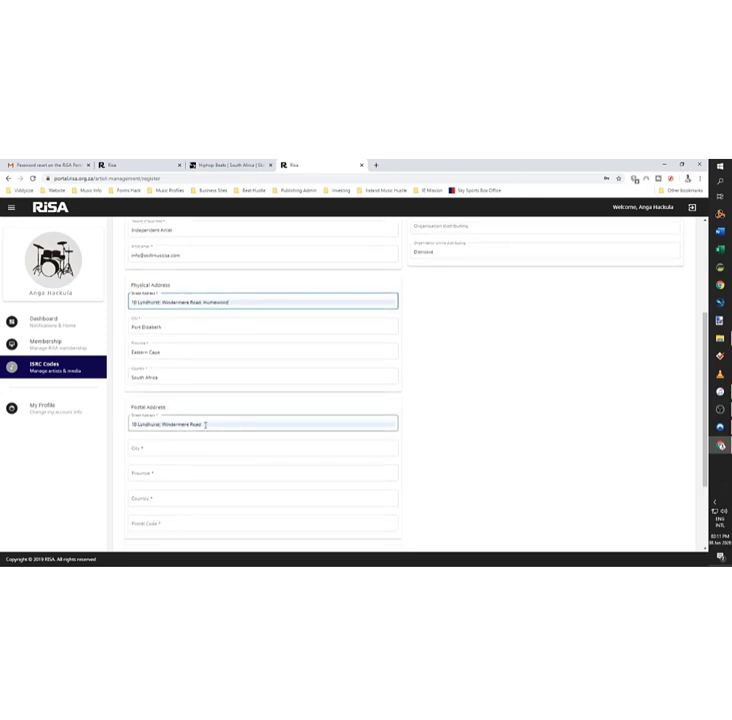
{"action": "left_click", "coordinate": [205, 424]}
{"action": "key", "text": "Tab"}
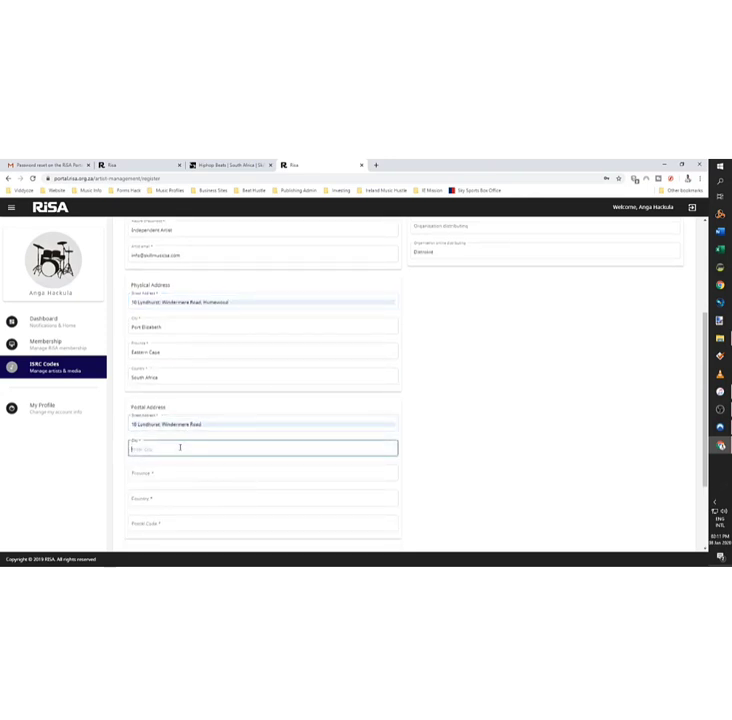
{"action": "triple_click", "coordinate": [172, 330]}
{"action": "key", "text": "ctrl+c"}
{"action": "left_click", "coordinate": [203, 476]}
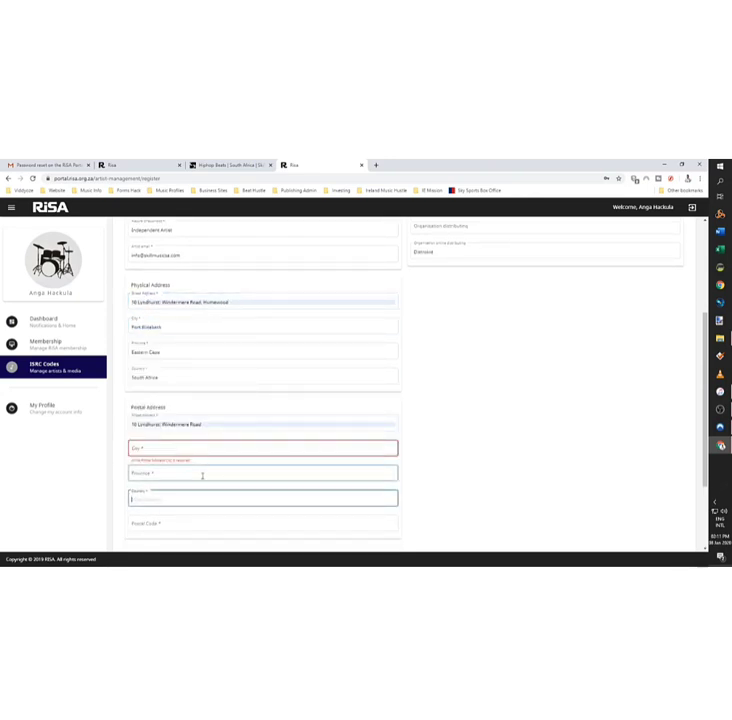
{"action": "key", "text": "ctrl+v"}
{"action": "left_click", "coordinate": [180, 498]}
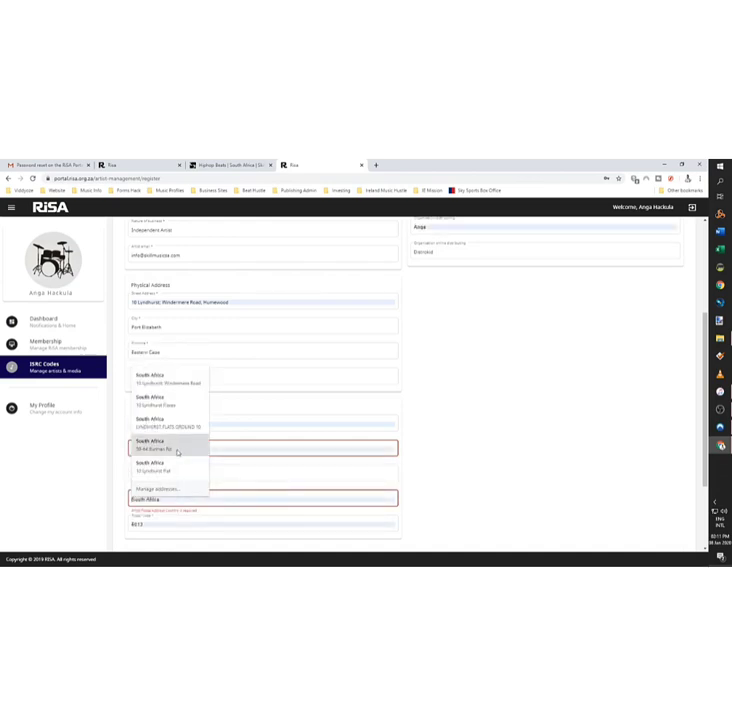
{"action": "left_click", "coordinate": [180, 404]}
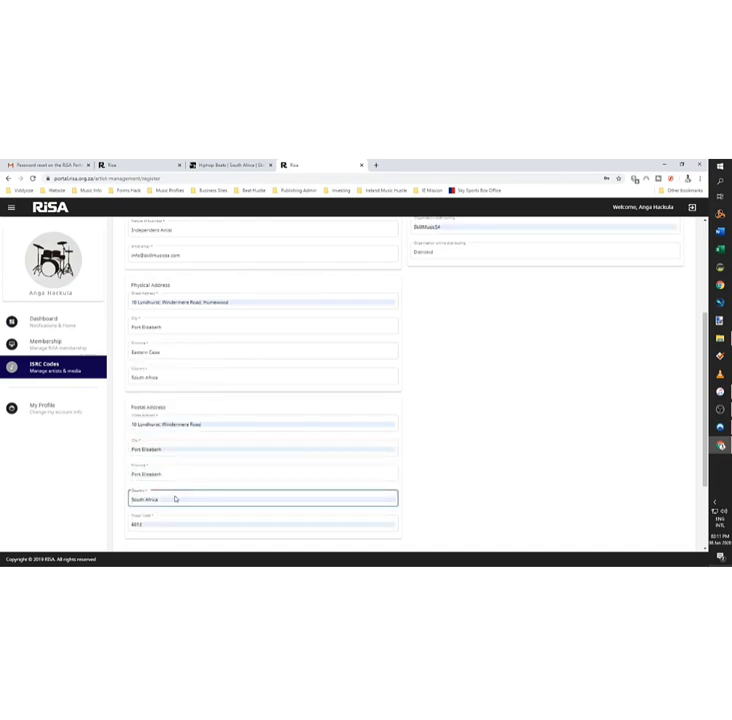
Step: Change the distributing organisation entry to Independent
{"action": "scroll", "coordinate": [428, 343], "scroll_direction": "up", "scroll_amount": 3}
{"action": "left_click", "coordinate": [444, 339]}
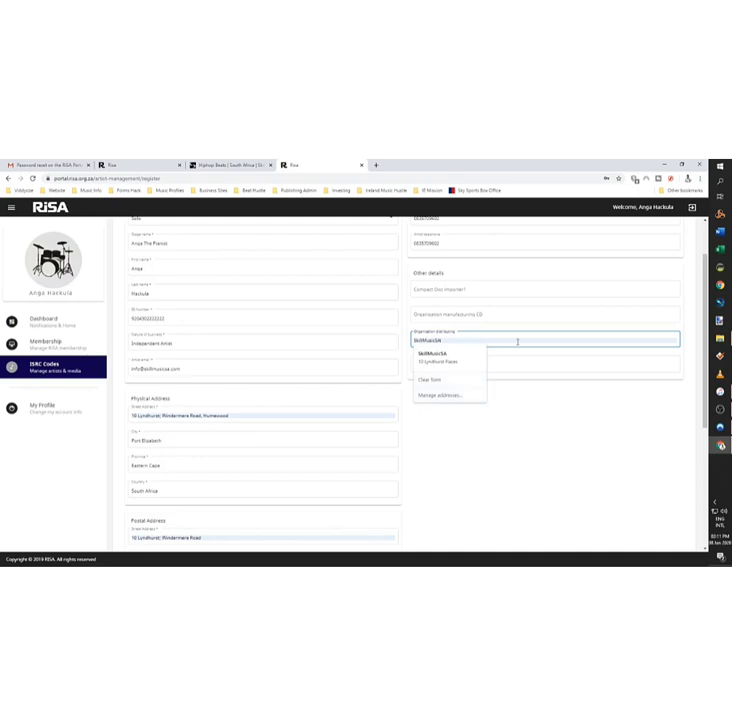
{"action": "left_click", "coordinate": [460, 365]}
{"action": "double_click", "coordinate": [460, 365]}
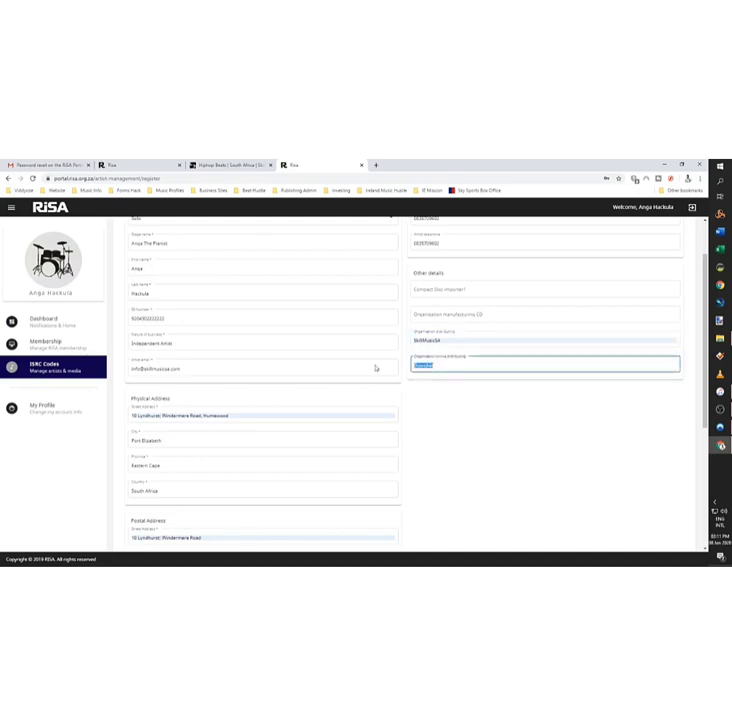
{"action": "left_click", "coordinate": [449, 341]}
{"action": "key", "text": "ctrl+a"}
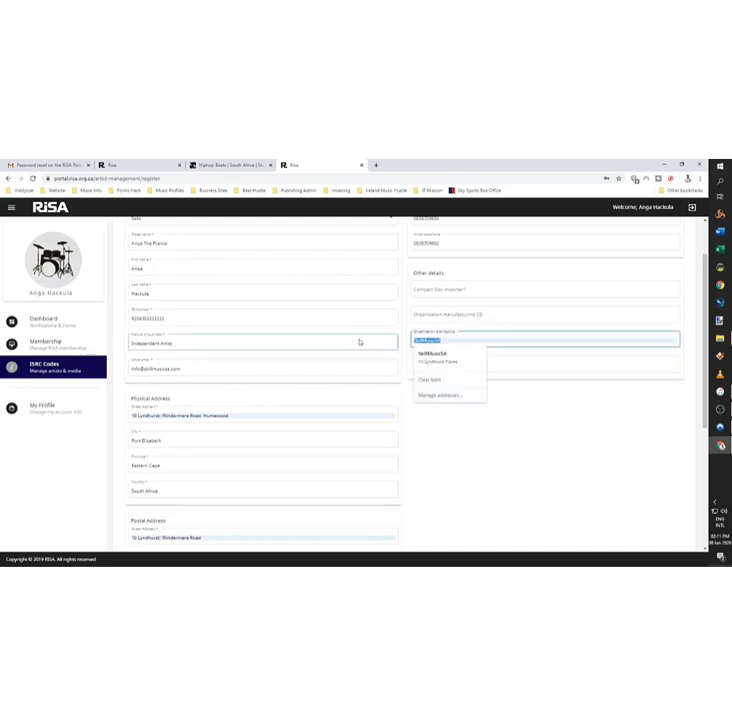
{"action": "type", "text": "Distrokid"}
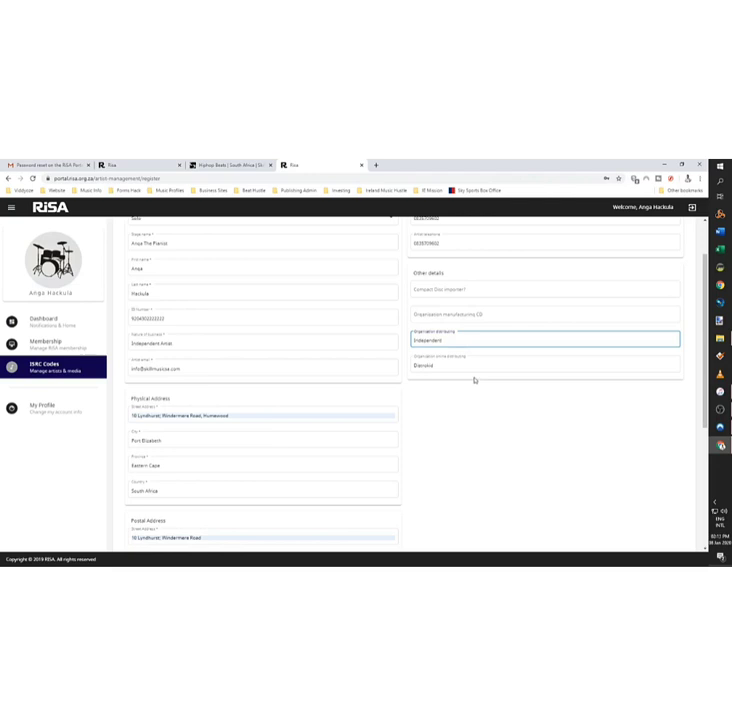
Step: Copy Independent into the CD manufacturing organisation field
{"action": "left_click", "coordinate": [479, 315]}
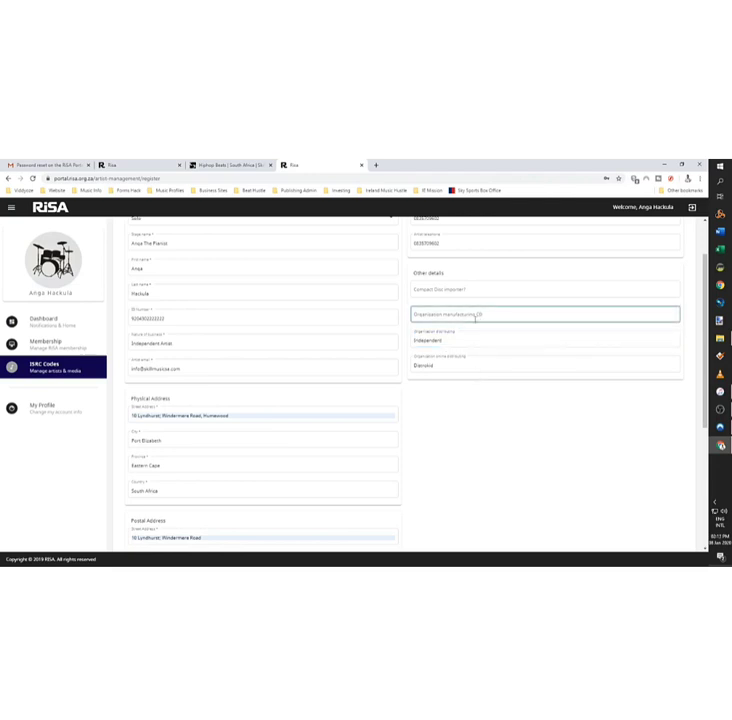
{"action": "left_click", "coordinate": [454, 338]}
{"action": "key", "text": "ctrl+a"}
{"action": "key", "text": "ctrl+c"}
{"action": "left_click", "coordinate": [444, 313]}
{"action": "key", "text": "ctrl+v"}
{"action": "left_click", "coordinate": [440, 377]}
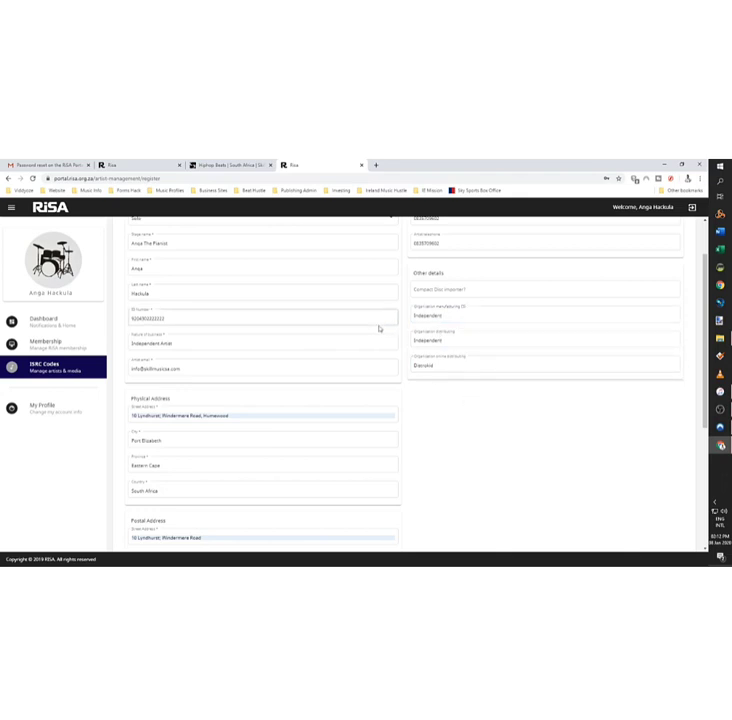
{"action": "scroll", "coordinate": [379, 328], "scroll_direction": "down", "scroll_amount": 3}
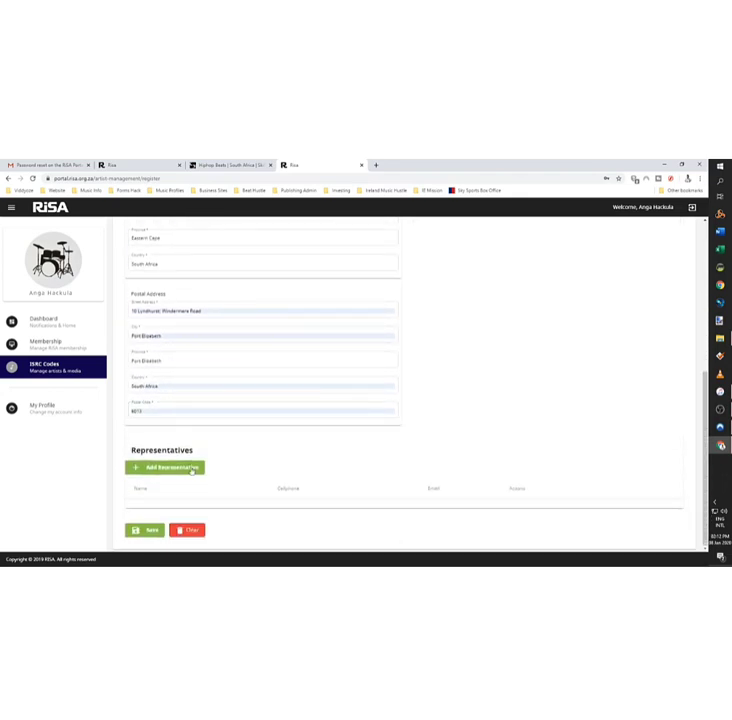
Step: Save the artist registration and continue past the Importance of ISRCs page
{"action": "left_click", "coordinate": [153, 532]}
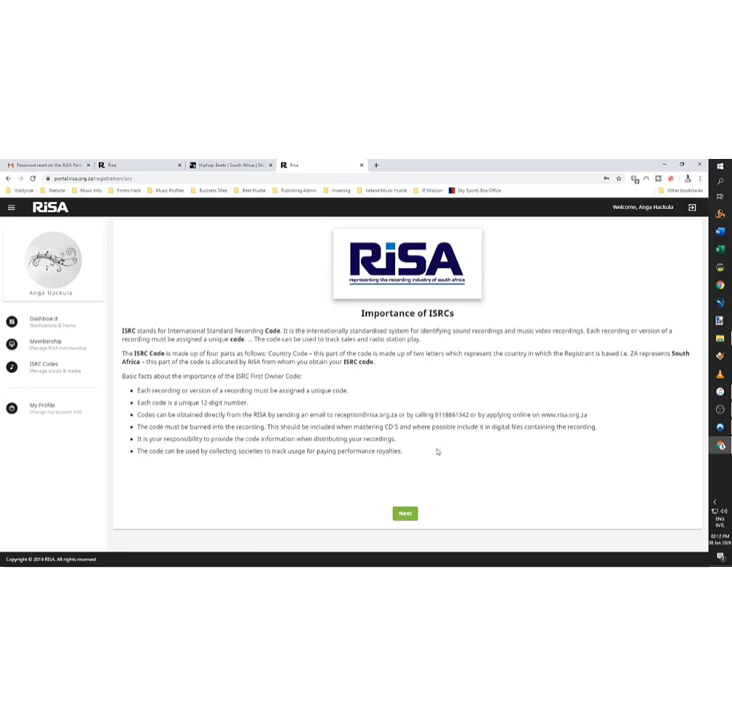
{"action": "left_click", "coordinate": [416, 518]}
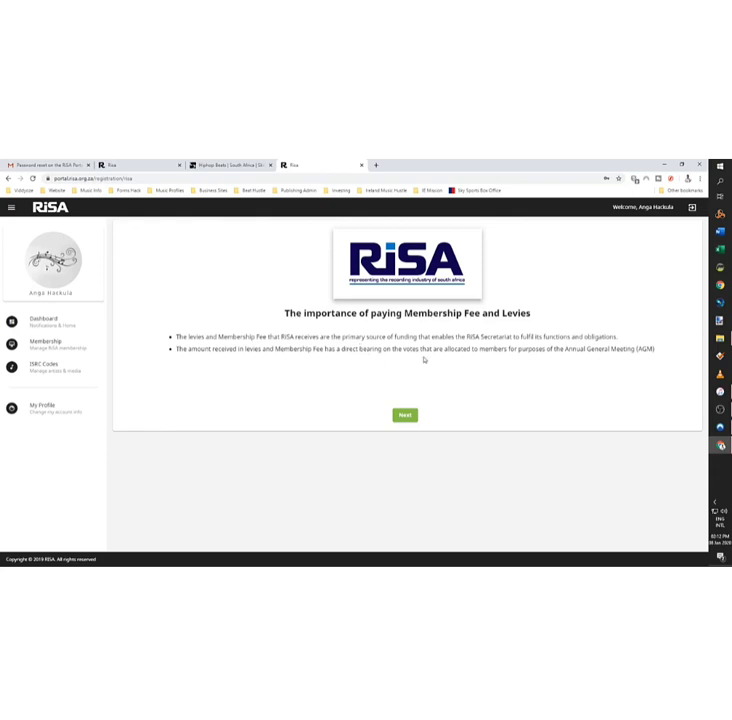
Step: Read the two membership fee bullet points, then continue to the Disclaimer page
{"action": "left_click_drag", "start_coordinate": [641, 349], "coordinate": [118, 332]}
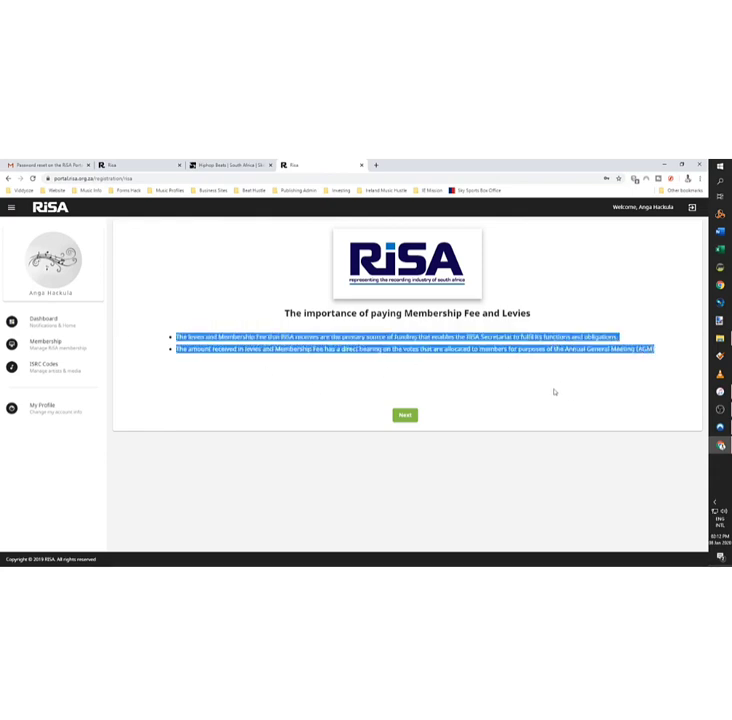
{"action": "left_click", "coordinate": [495, 357]}
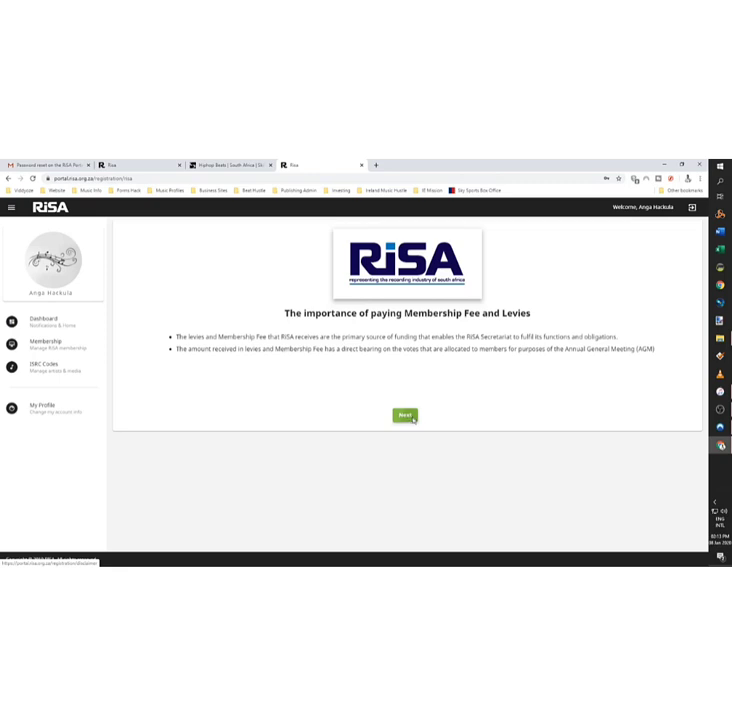
{"action": "left_click", "coordinate": [405, 415]}
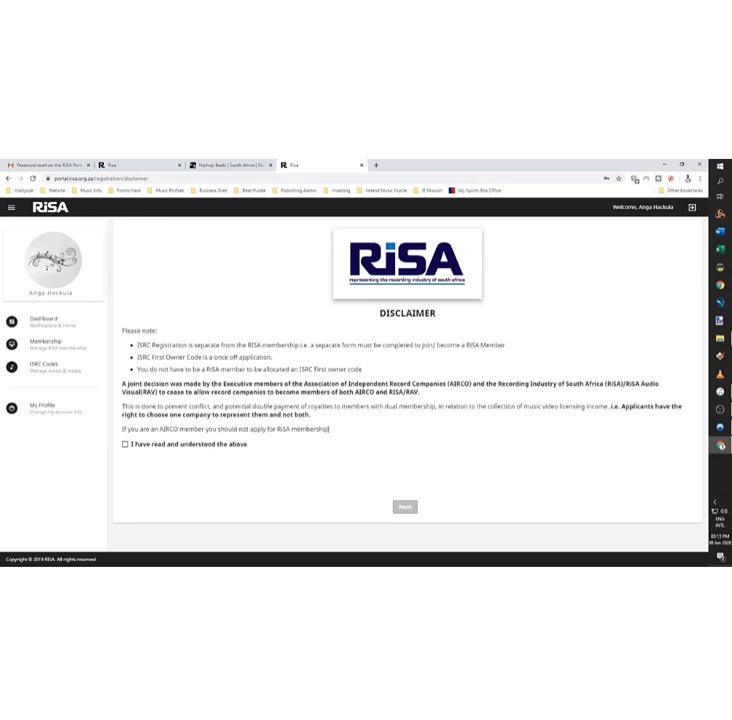
Step: Tick 'I have read and understood the above' and continue to Module Selection
{"action": "left_click_drag", "start_coordinate": [328, 429], "coordinate": [120, 429]}
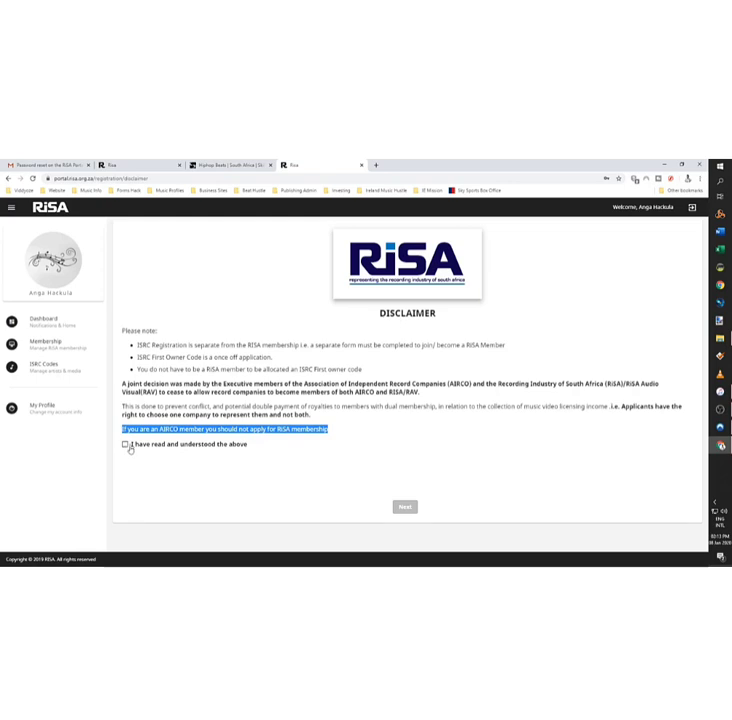
{"action": "left_click", "coordinate": [124, 446]}
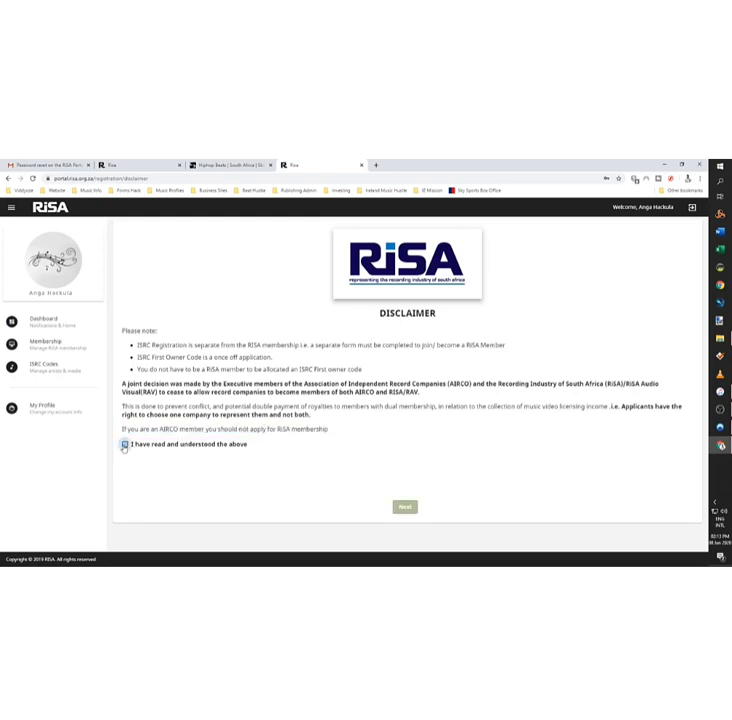
{"action": "left_click", "coordinate": [124, 446]}
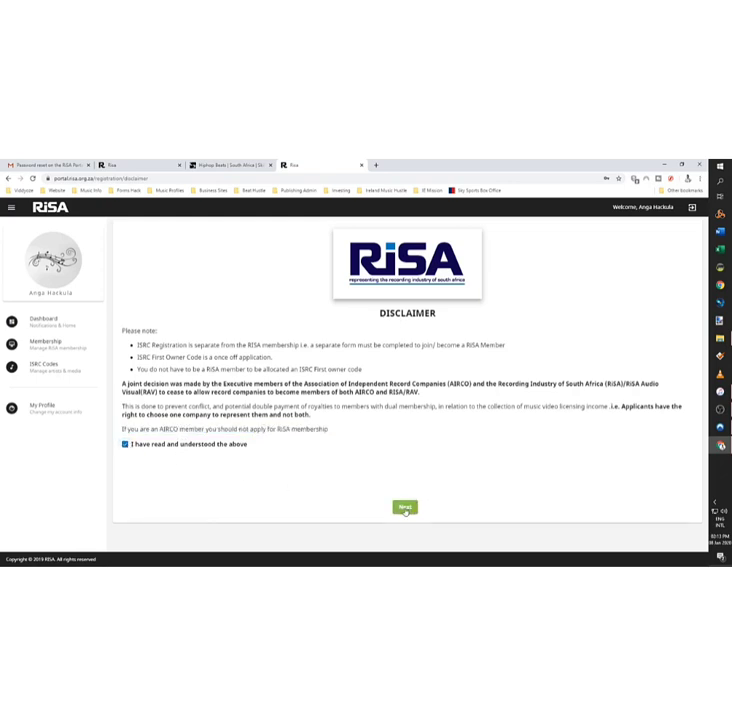
{"action": "left_click", "coordinate": [405, 508]}
{"action": "left_click", "coordinate": [406, 508]}
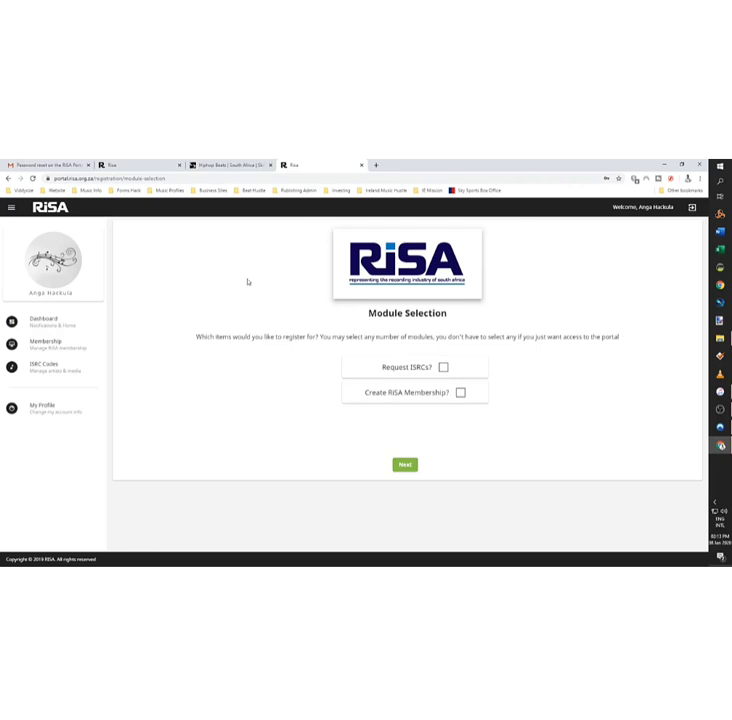
Step: Select 'Request ISRCs?', submit the module choice, then read and close the Importance of ISRCs notice
{"action": "left_click", "coordinate": [446, 367]}
{"action": "left_click", "coordinate": [405, 464]}
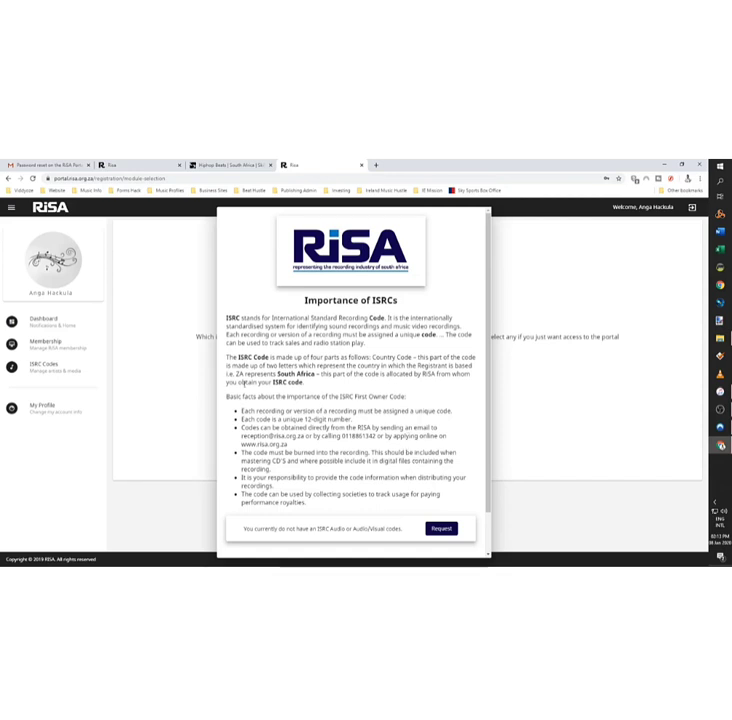
{"action": "scroll", "coordinate": [358, 390], "scroll_direction": "down", "scroll_amount": 1}
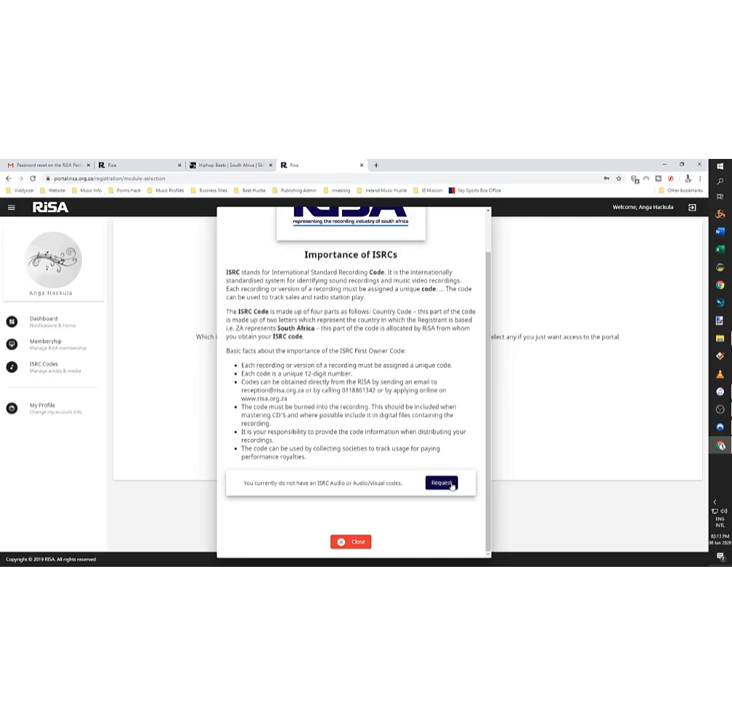
{"action": "left_click_drag", "start_coordinate": [339, 351], "coordinate": [406, 351]}
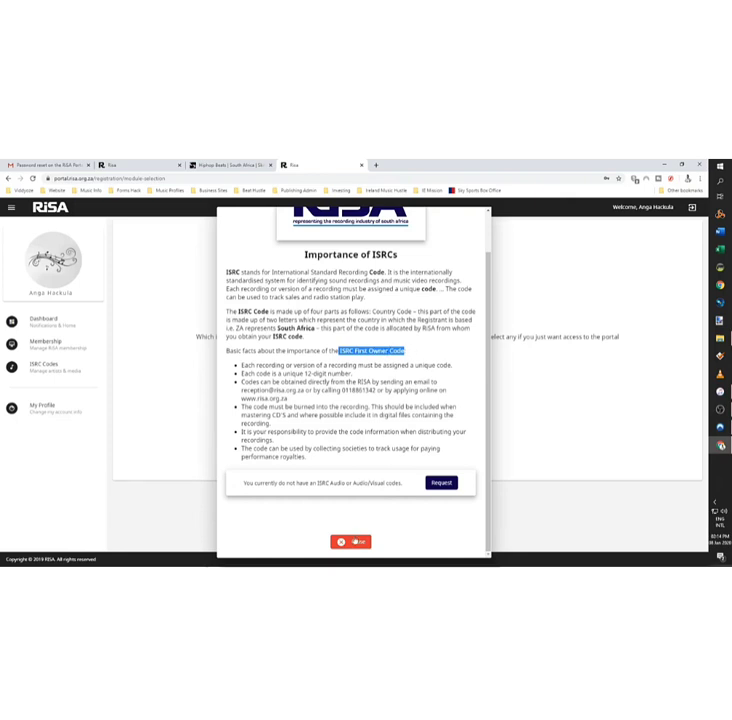
{"action": "left_click", "coordinate": [354, 541]}
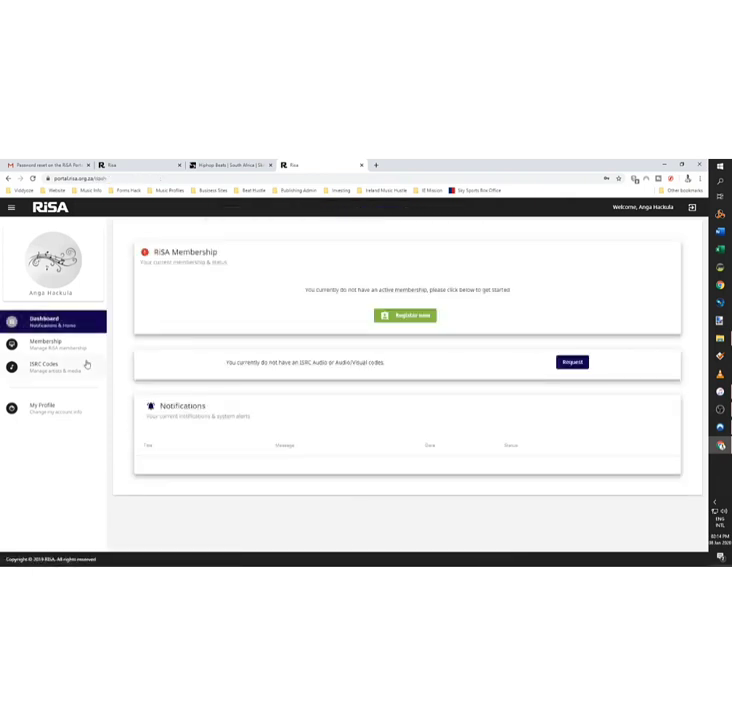
Step: Dismiss the account-approval warning and reopen the Importance of ISRCs notice via Request
{"action": "left_click", "coordinate": [77, 350]}
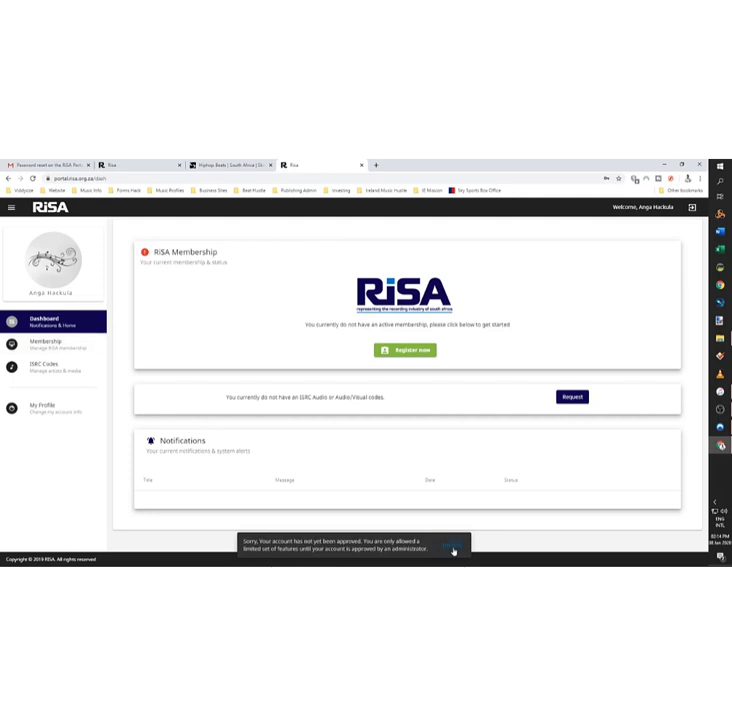
{"action": "left_click", "coordinate": [453, 550]}
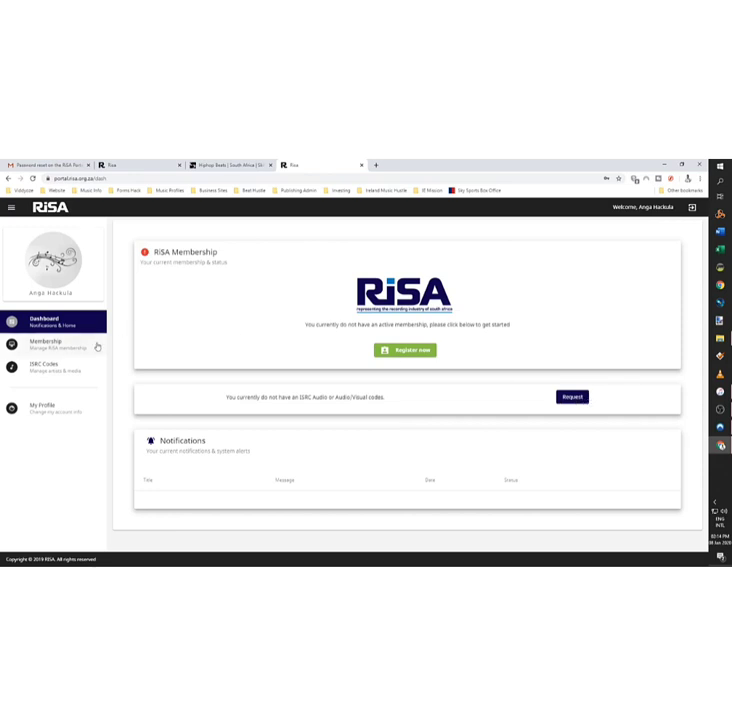
{"action": "left_click", "coordinate": [566, 400]}
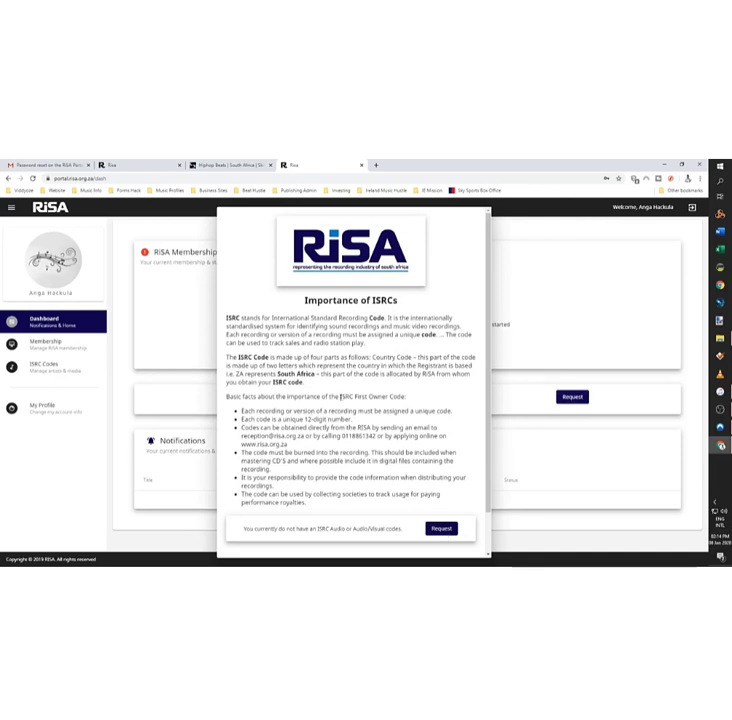
{"action": "left_click_drag", "start_coordinate": [341, 397], "coordinate": [404, 397]}
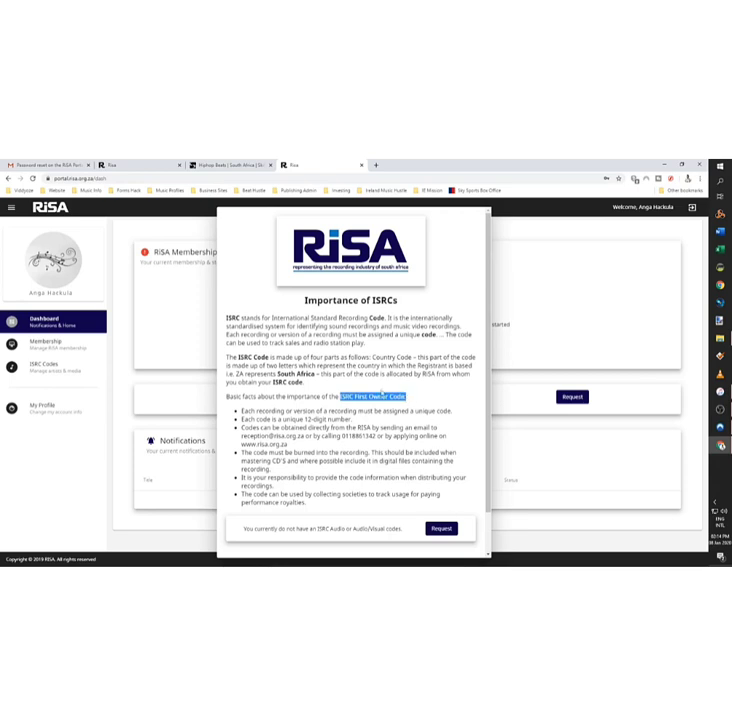
{"action": "left_click", "coordinate": [537, 265]}
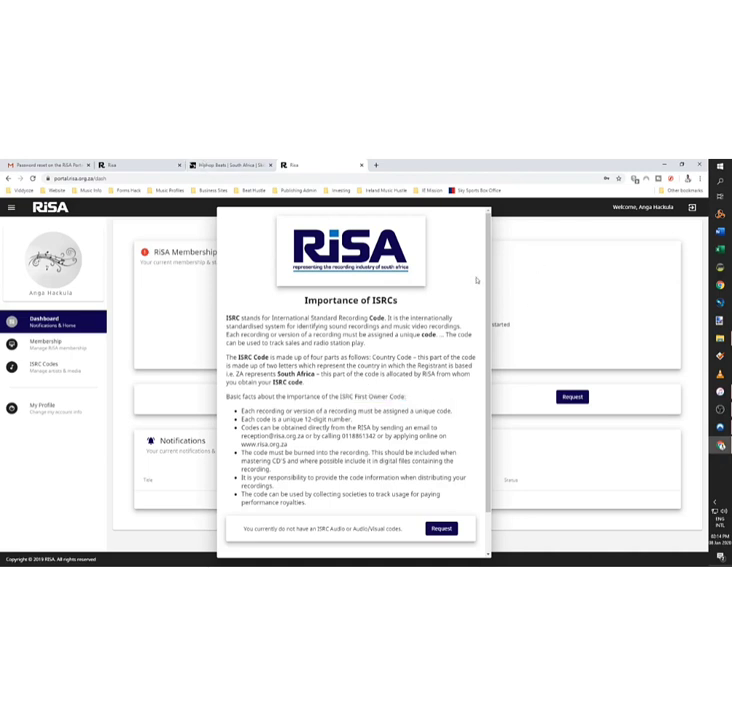
Step: Close the ISRC notice and log out of the RISA Portal
{"action": "scroll", "coordinate": [301, 520], "scroll_direction": "down", "scroll_amount": 2}
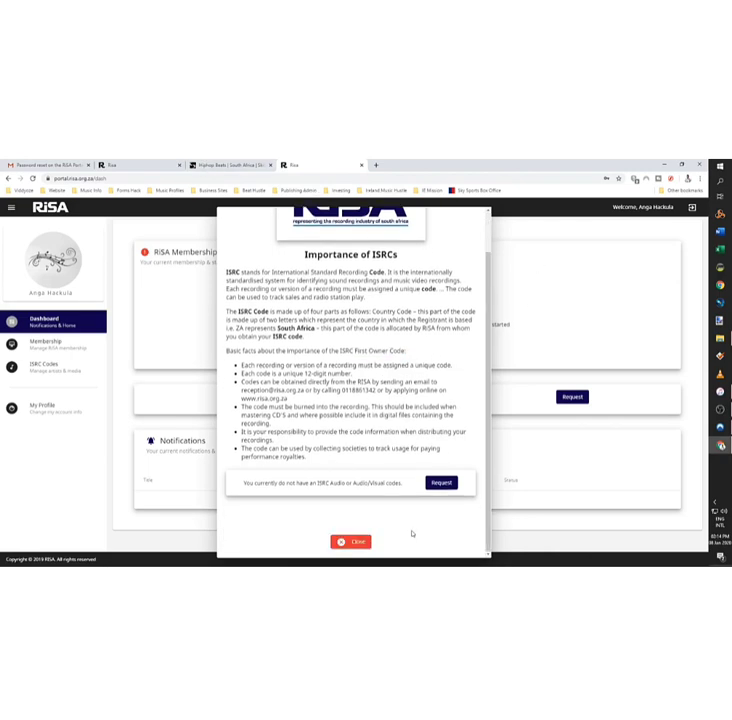
{"action": "left_click", "coordinate": [349, 541]}
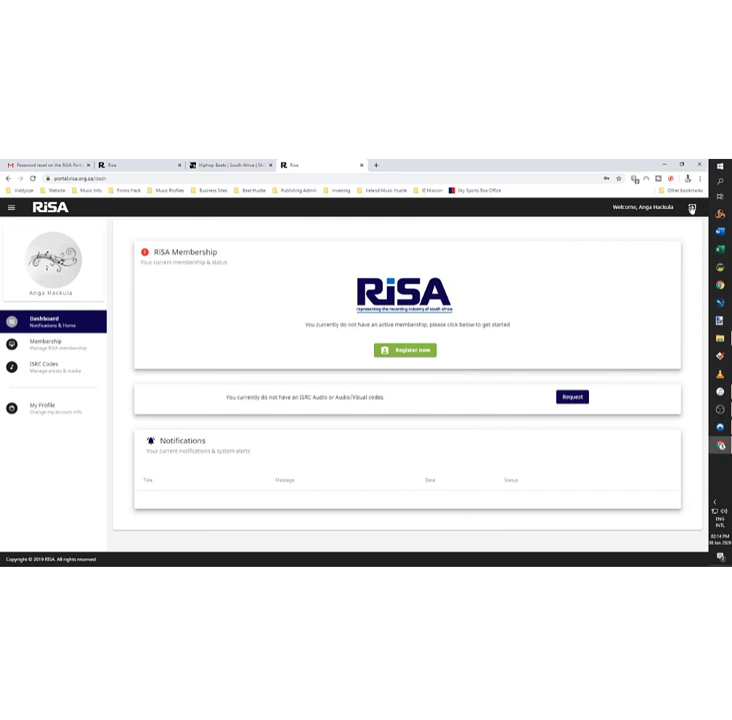
{"action": "left_click", "coordinate": [692, 207]}
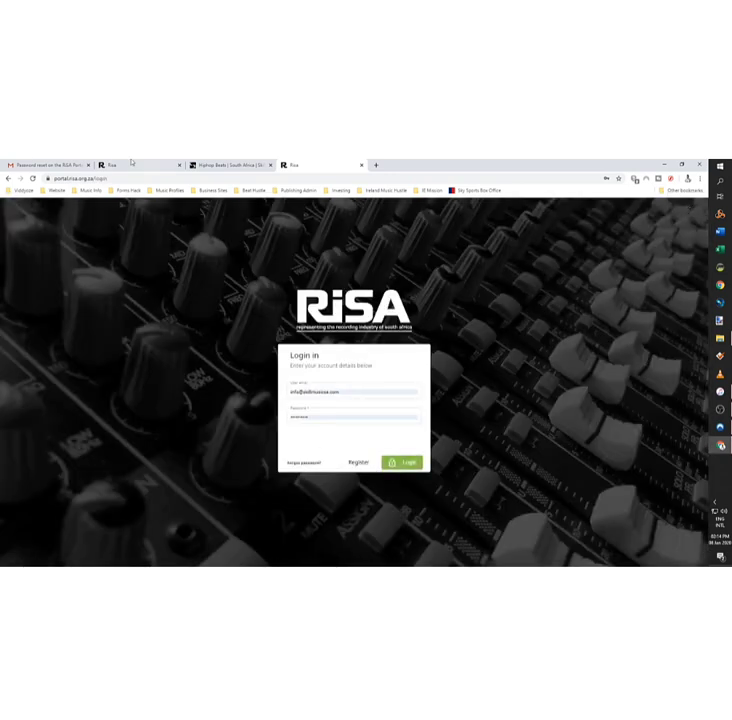
Step: Switch to the 'Password reset on the RISA Portal' Gmail tab and open the ISRC PDF attachment
{"action": "left_click", "coordinate": [28, 164]}
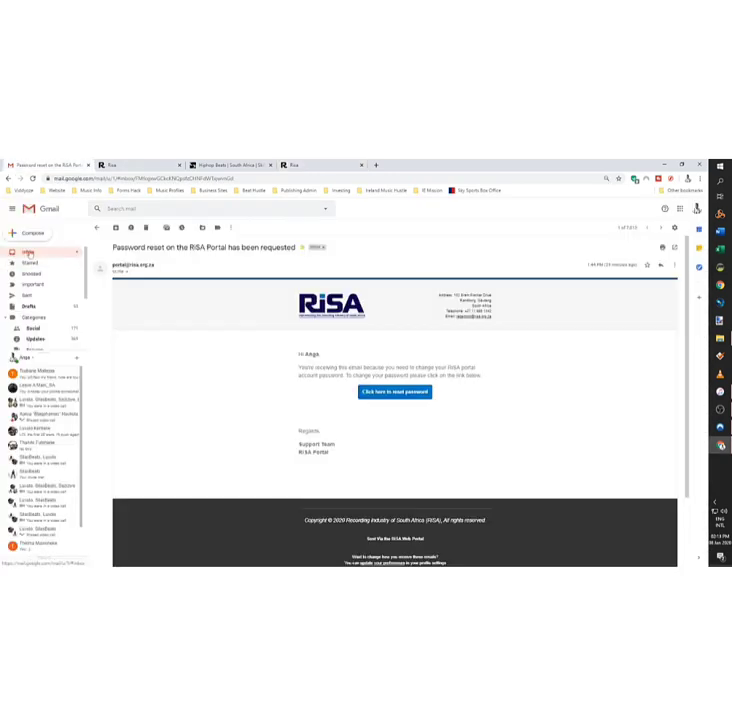
{"action": "double_click", "coordinate": [417, 162]}
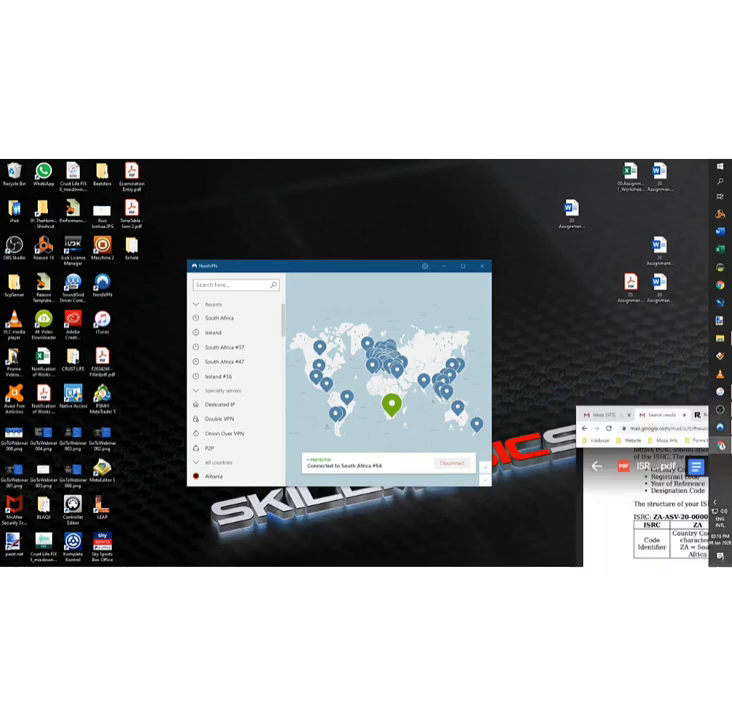
Step: Scroll the ISRC PDF to page 2's Year of Reference and Designation Code rules
{"action": "scroll", "coordinate": [247, 356], "scroll_direction": "up", "scroll_amount": 2}
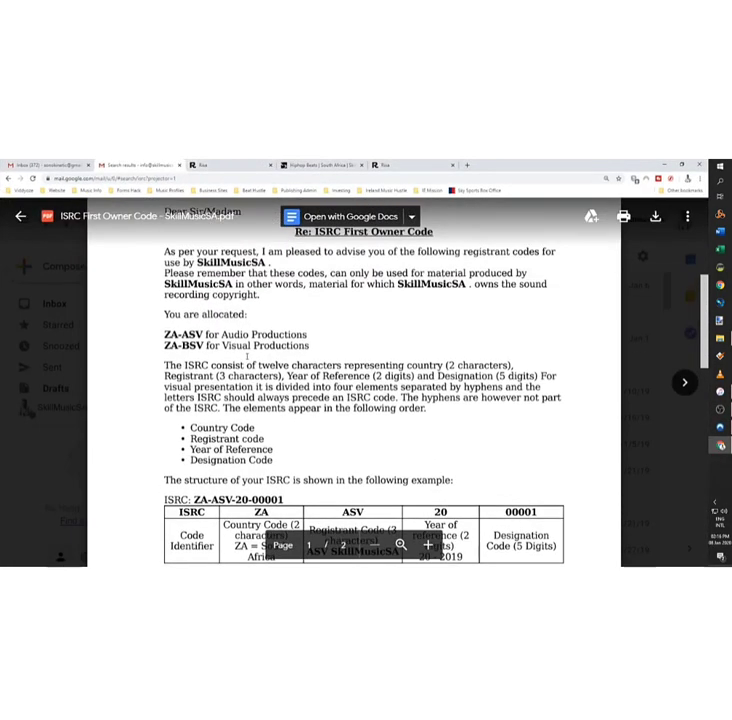
{"action": "scroll", "coordinate": [247, 356], "scroll_direction": "down", "scroll_amount": 2}
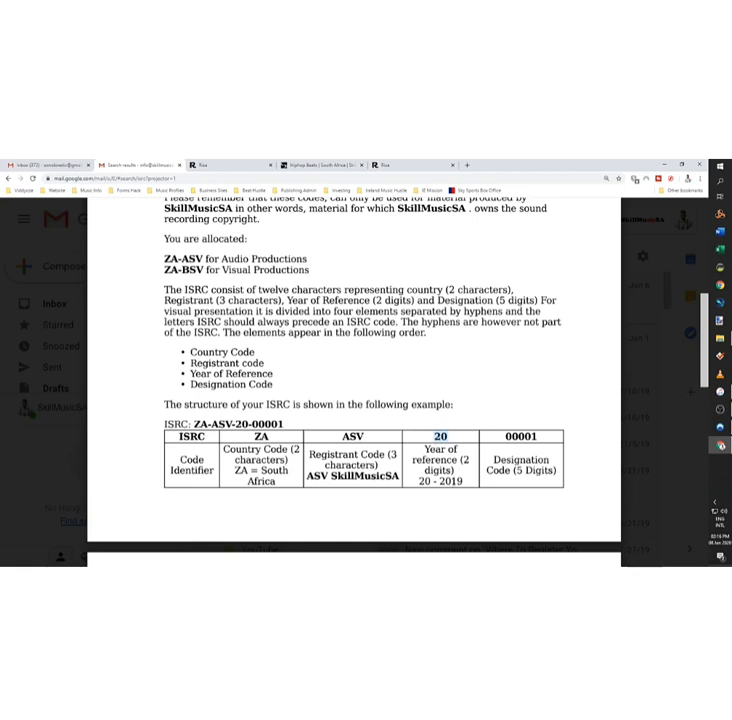
{"action": "left_click", "coordinate": [449, 437]}
Step: Snap Chrome to the left half and Excel to the right half of the screen
{"action": "key", "text": "super+Left"}
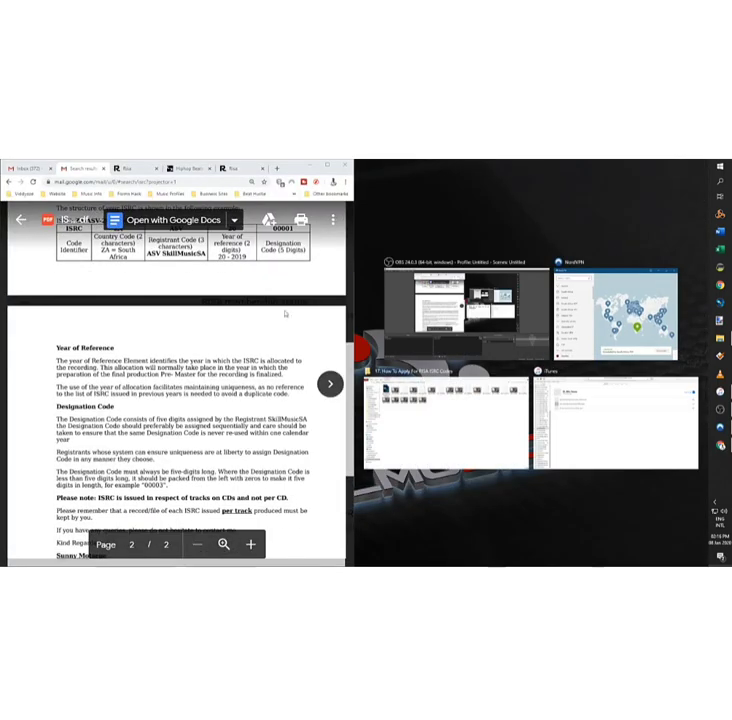
{"action": "left_click", "coordinate": [675, 228]}
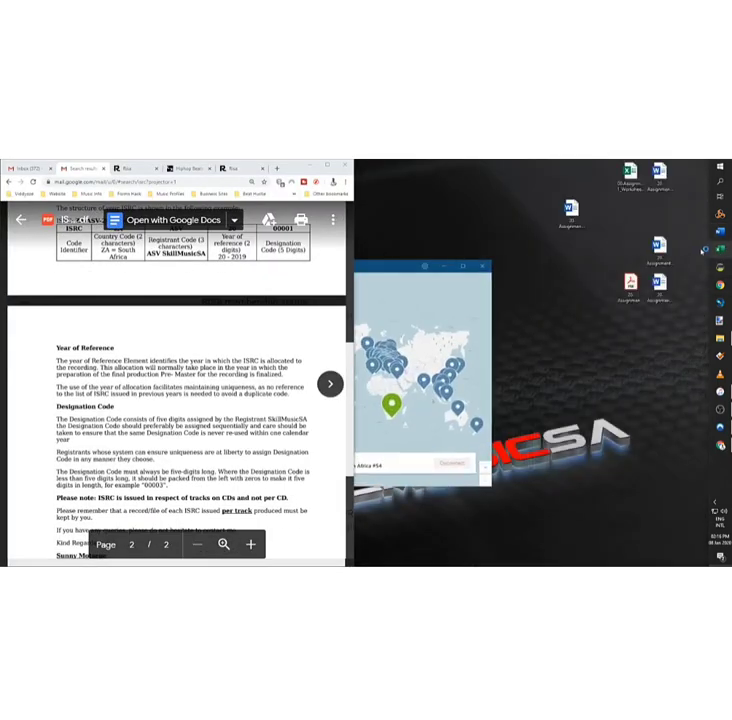
{"action": "left_click", "coordinate": [720, 248]}
{"action": "left_click_drag", "start_coordinate": [547, 324], "coordinate": [729, 352]}
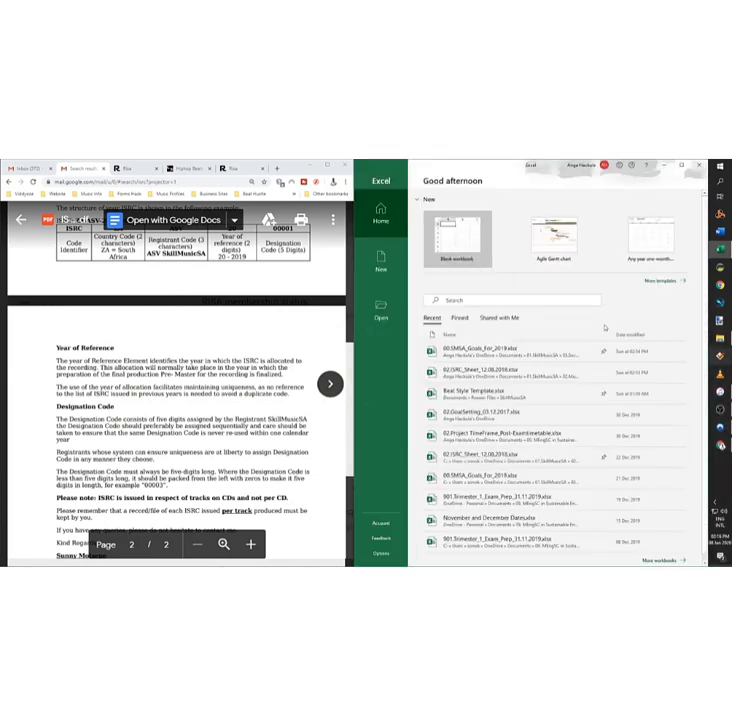
Step: Create a blank workbook and type 'za' into cell A1
{"action": "left_click", "coordinate": [460, 240]}
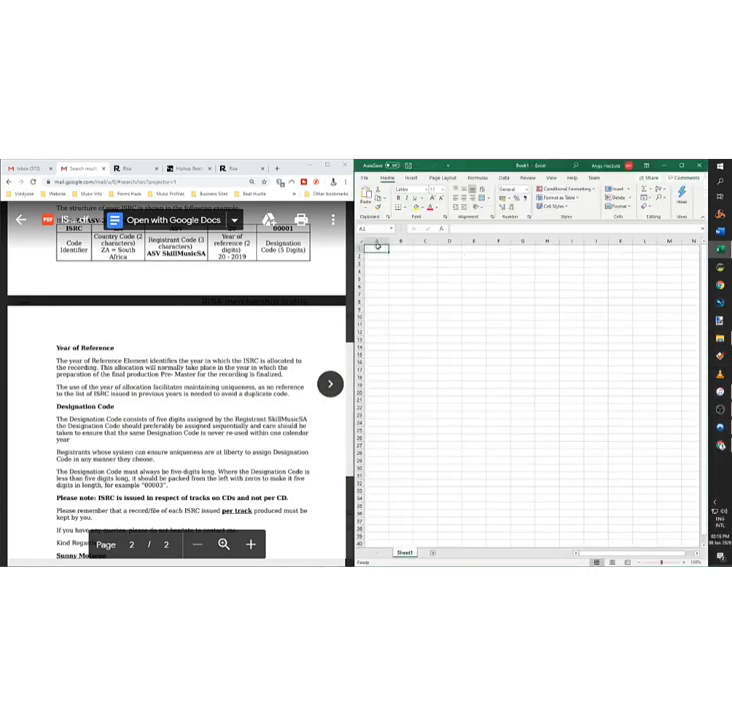
{"action": "scroll", "coordinate": [165, 389], "scroll_direction": "down", "scroll_amount": 4}
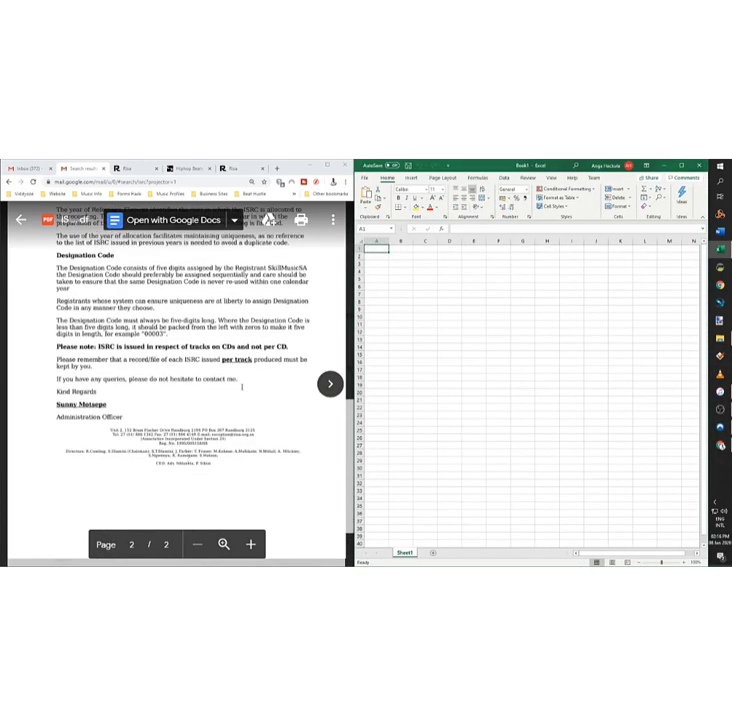
{"action": "scroll", "coordinate": [165, 389], "scroll_direction": "up", "scroll_amount": 10}
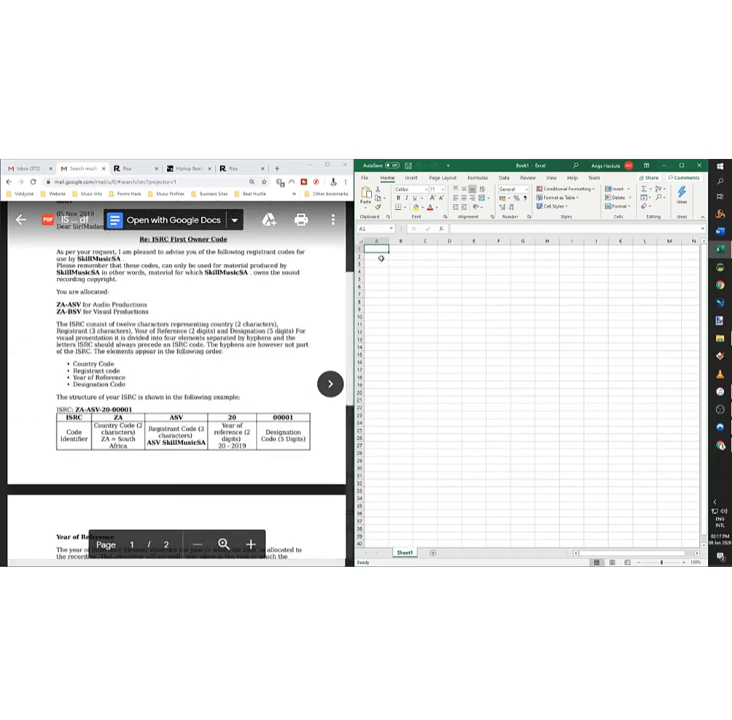
{"action": "type", "text": "za"}
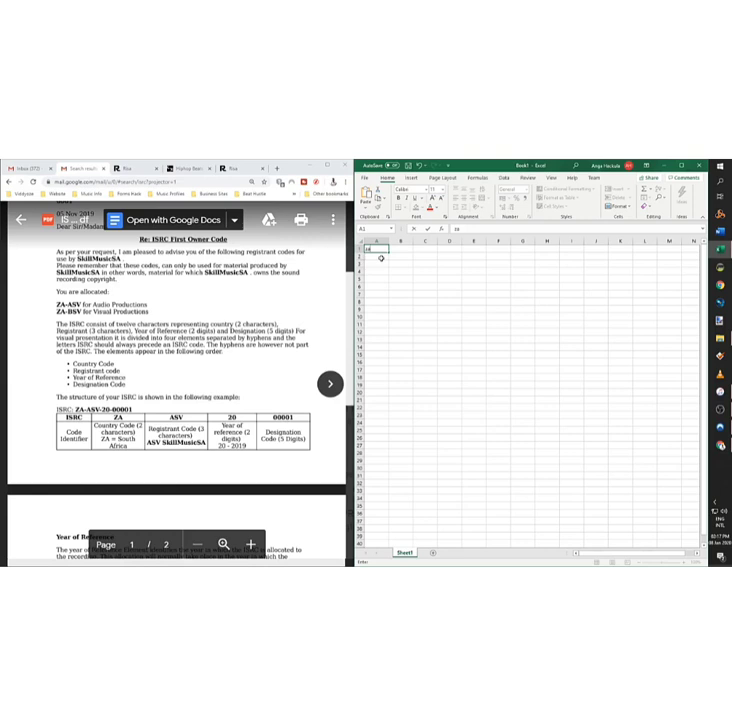